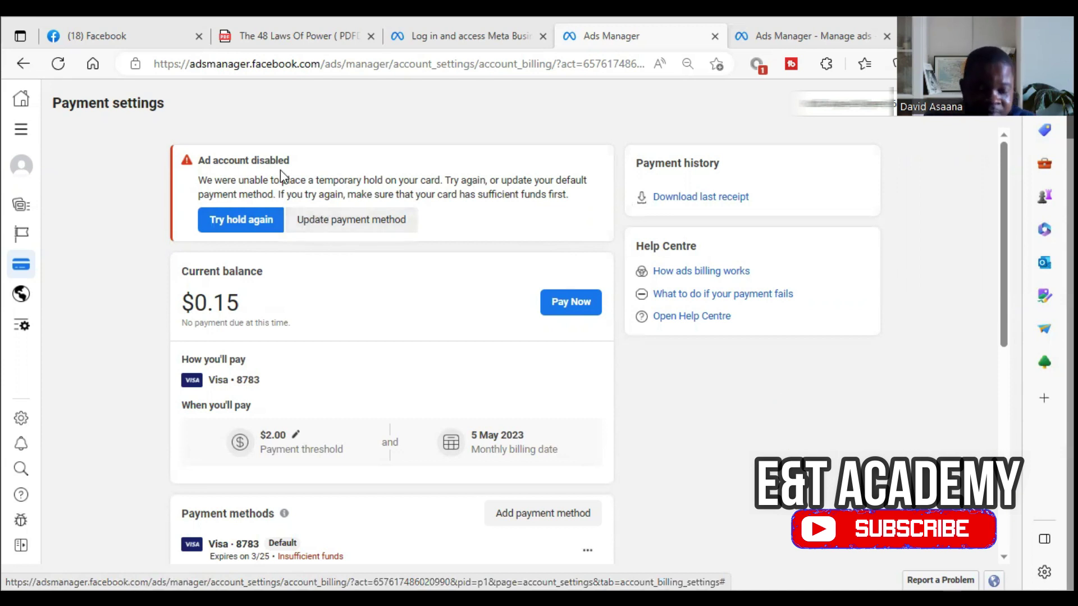
# Step: Retry placing the temporary hold on the card from the Payment settings page
pyautogui.scroll(-3, 493, 522)
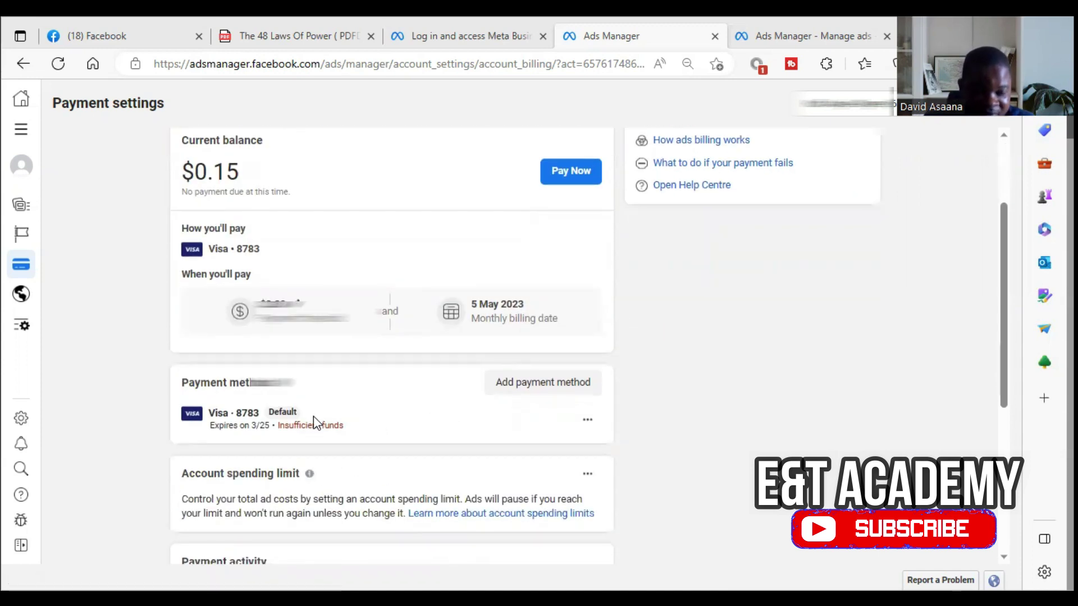
pyautogui.scroll(-7, 368, 397)
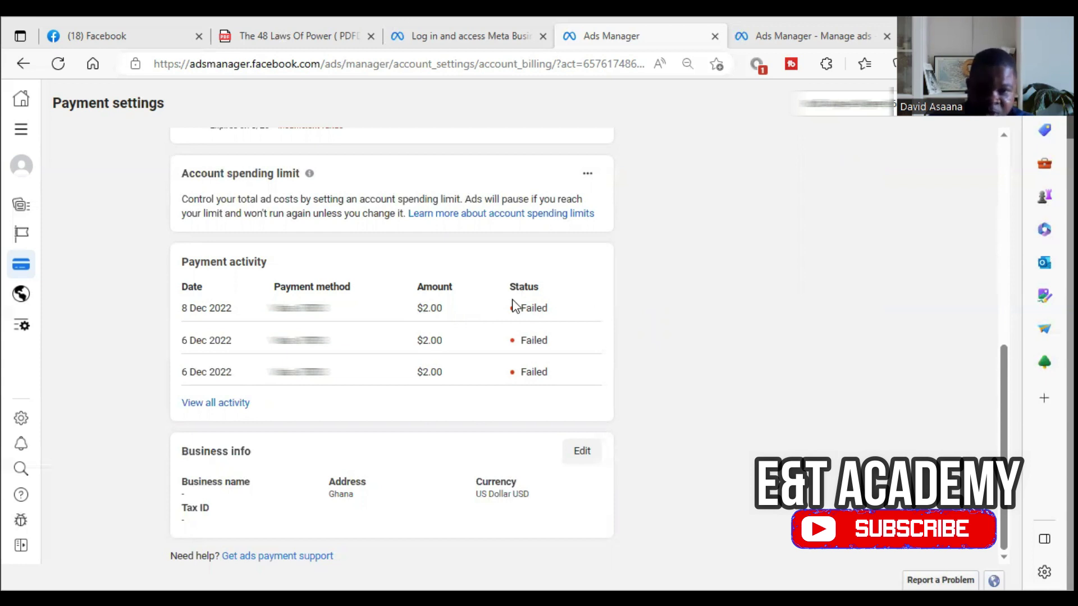
pyautogui.scroll(7, 525, 289)
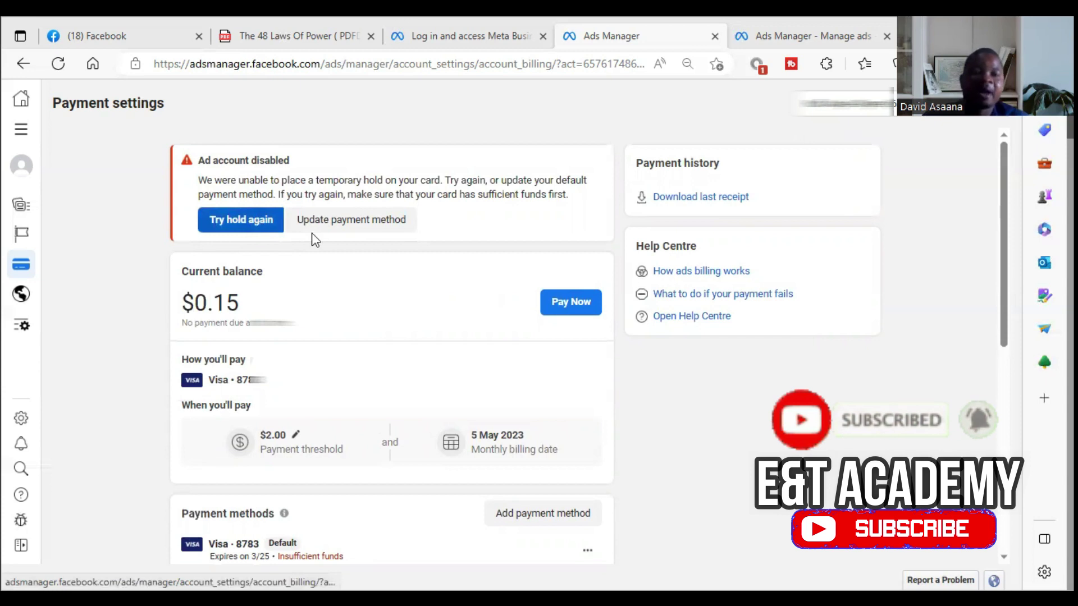
pyautogui.click(216, 222)
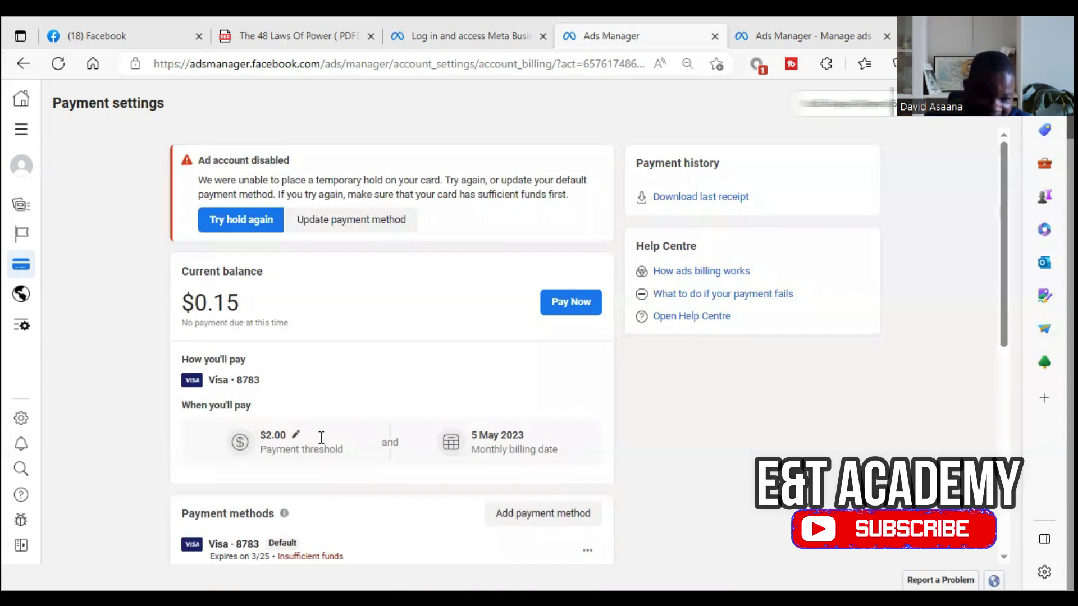
# Step: Retry the card's temporary hold again and dismiss the hold-unsuccessful notice
pyautogui.scroll(-3, 321, 438)
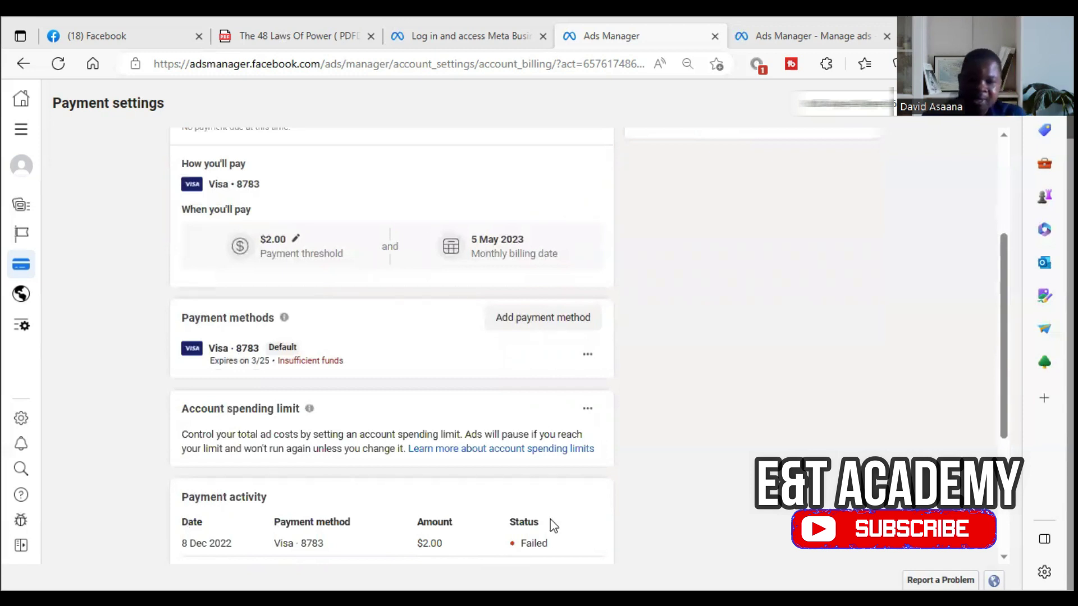
pyautogui.scroll(-1, 554, 525)
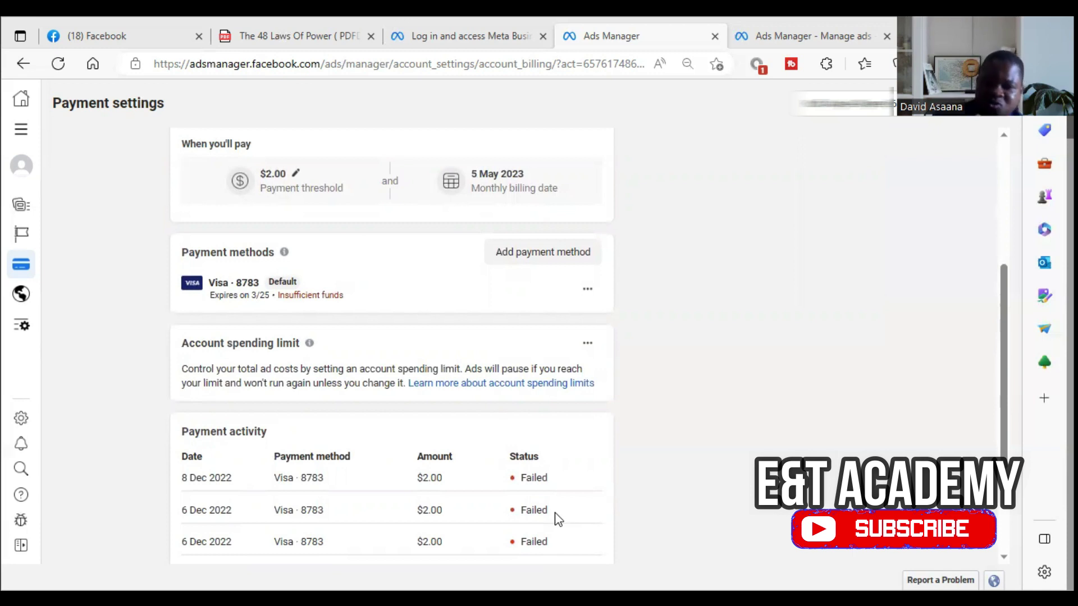
pyautogui.scroll(1, 533, 433)
pyautogui.scroll(-1, 488, 405)
pyautogui.scroll(3, 459, 380)
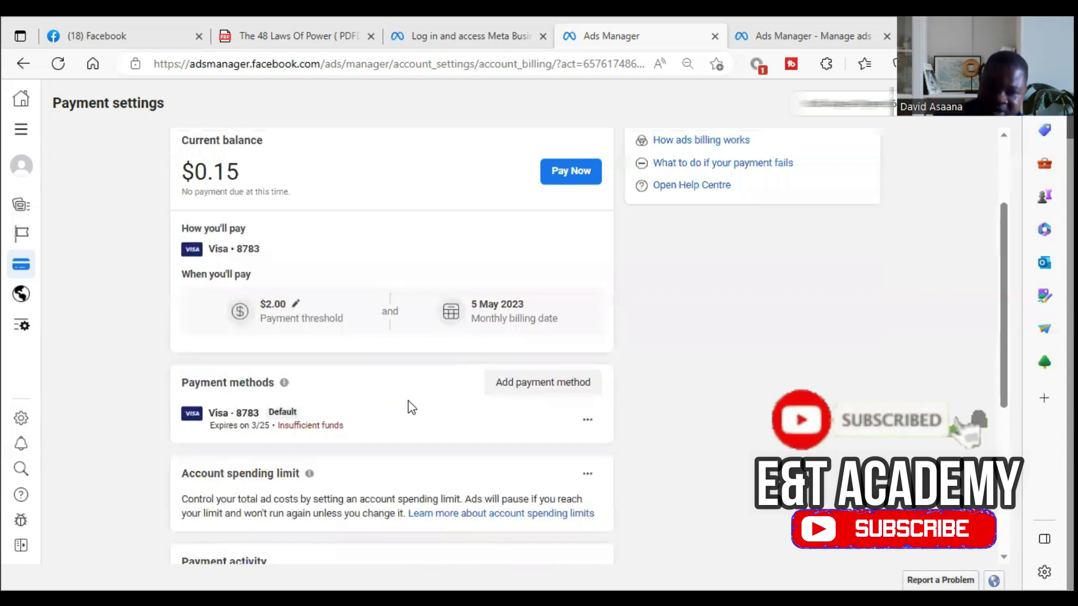
pyautogui.scroll(2, 432, 388)
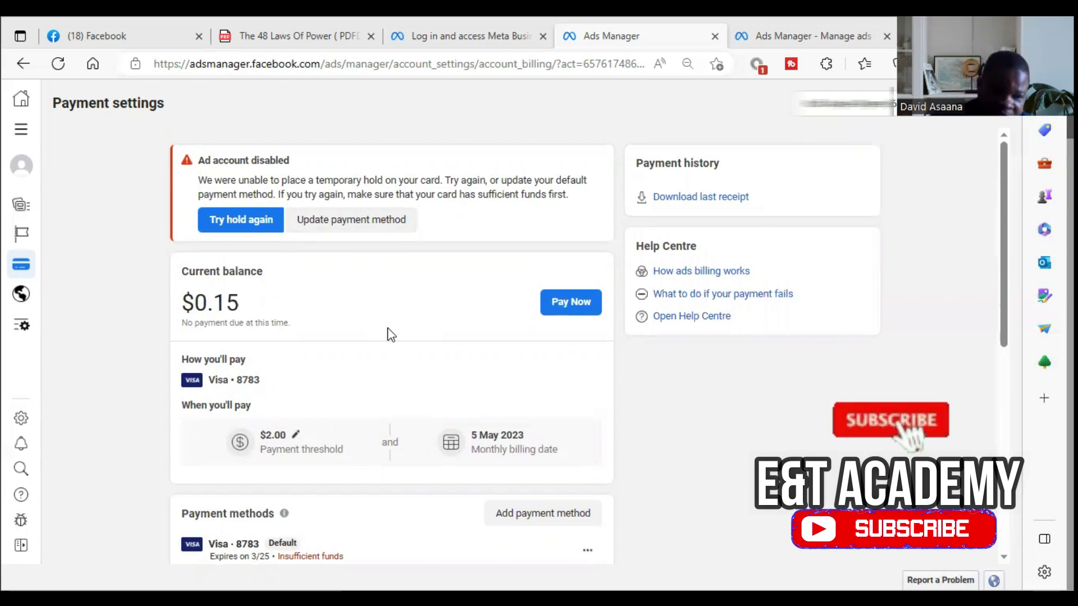
pyautogui.scroll(-2, 374, 323)
pyautogui.scroll(-4, 397, 482)
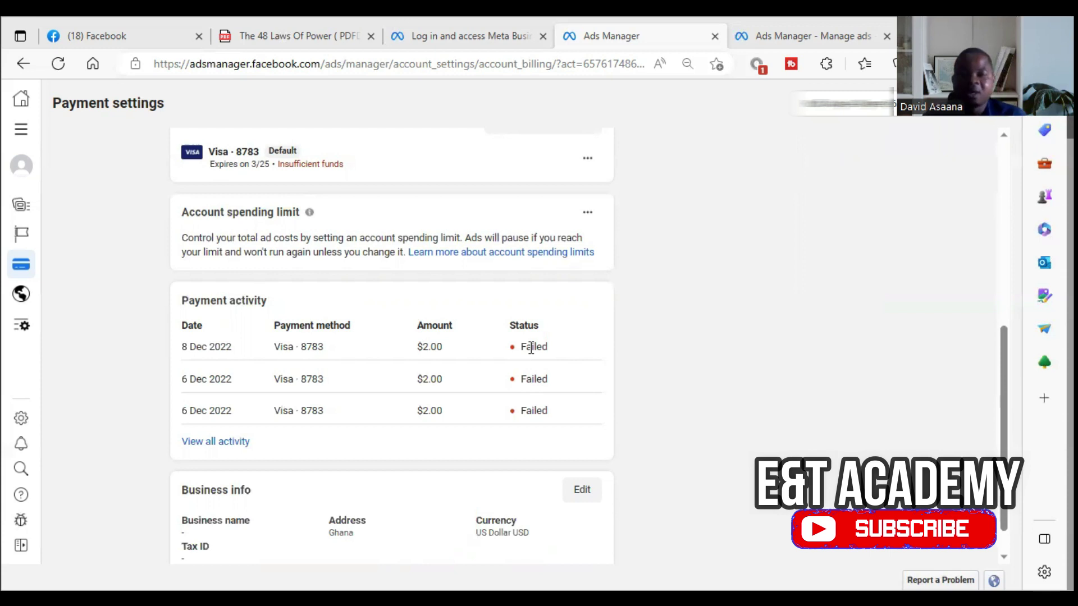
pyautogui.scroll(7, 531, 348)
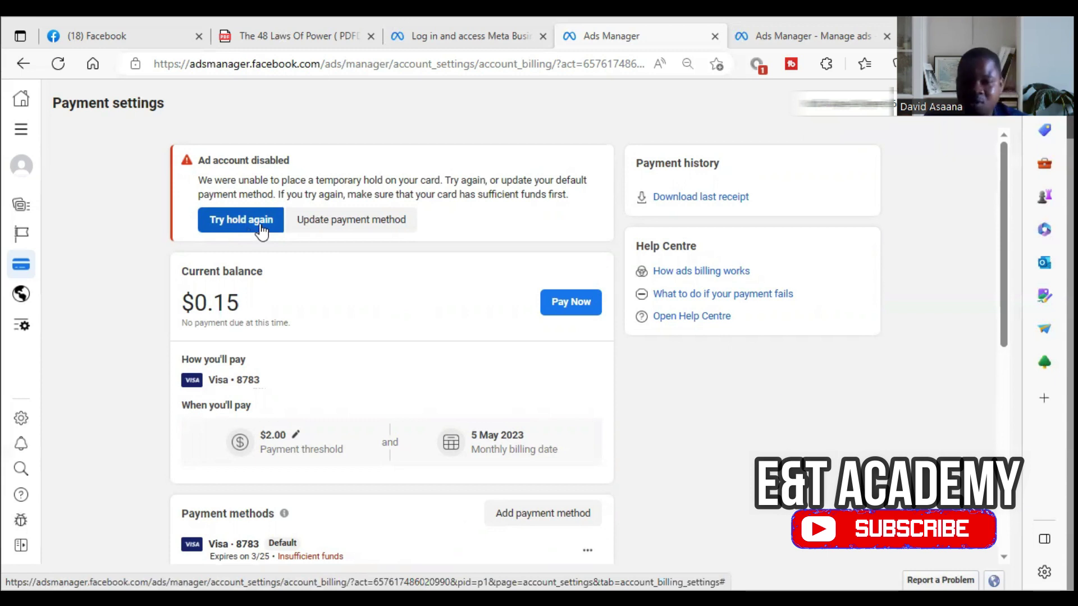
pyautogui.click(259, 230)
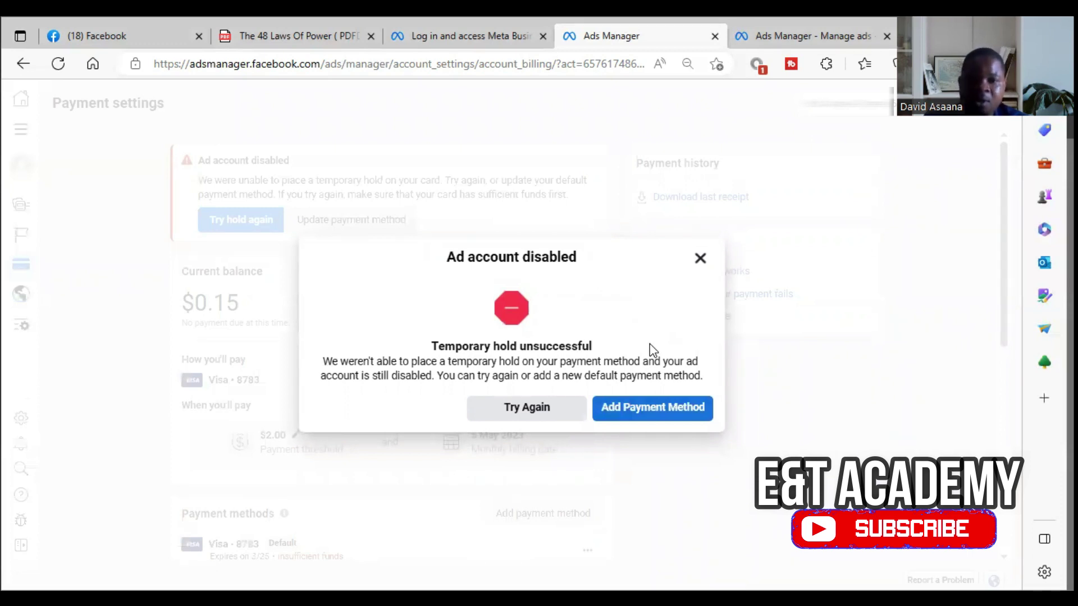
pyautogui.click(698, 259)
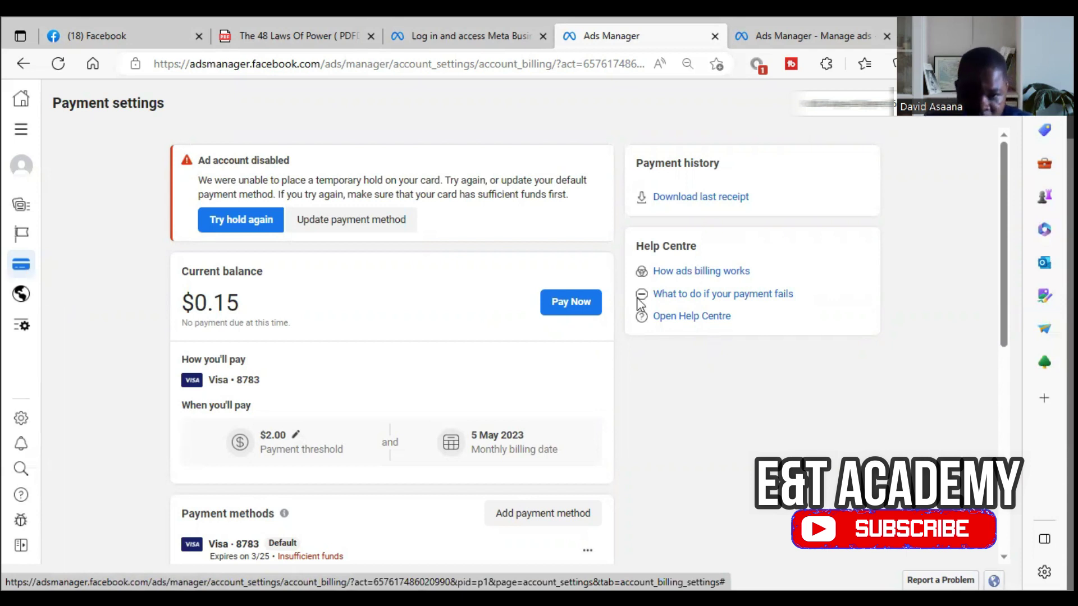
# Step: Retry the hold twice more, reloading the Payment settings page after each attempt
pyautogui.scroll(-1, 548, 431)
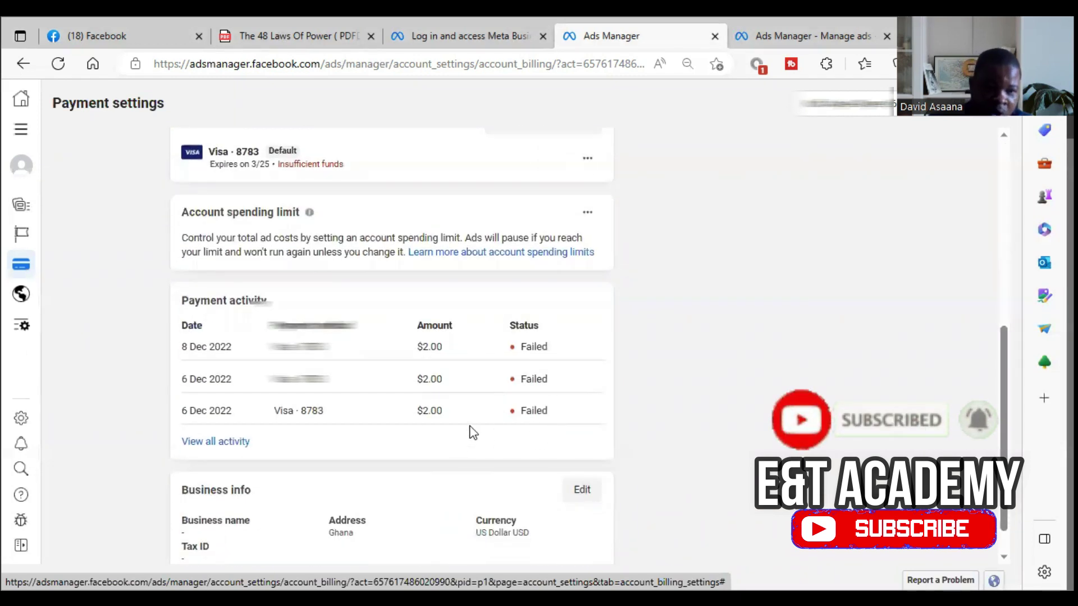
pyautogui.scroll(3, 522, 443)
pyautogui.scroll(-3, 525, 264)
pyautogui.scroll(8, 526, 271)
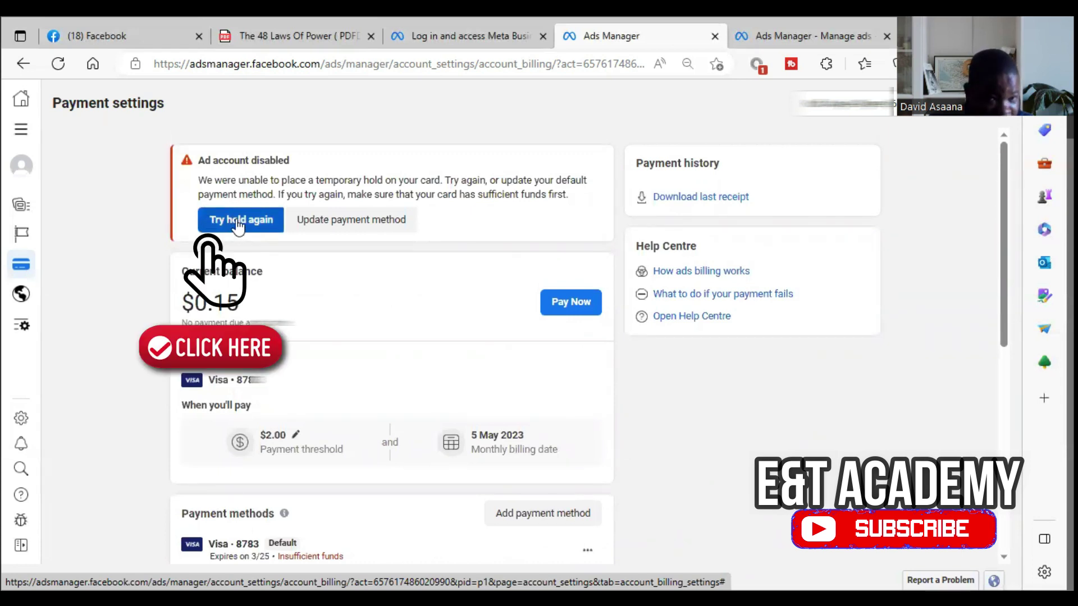
pyautogui.click(241, 221)
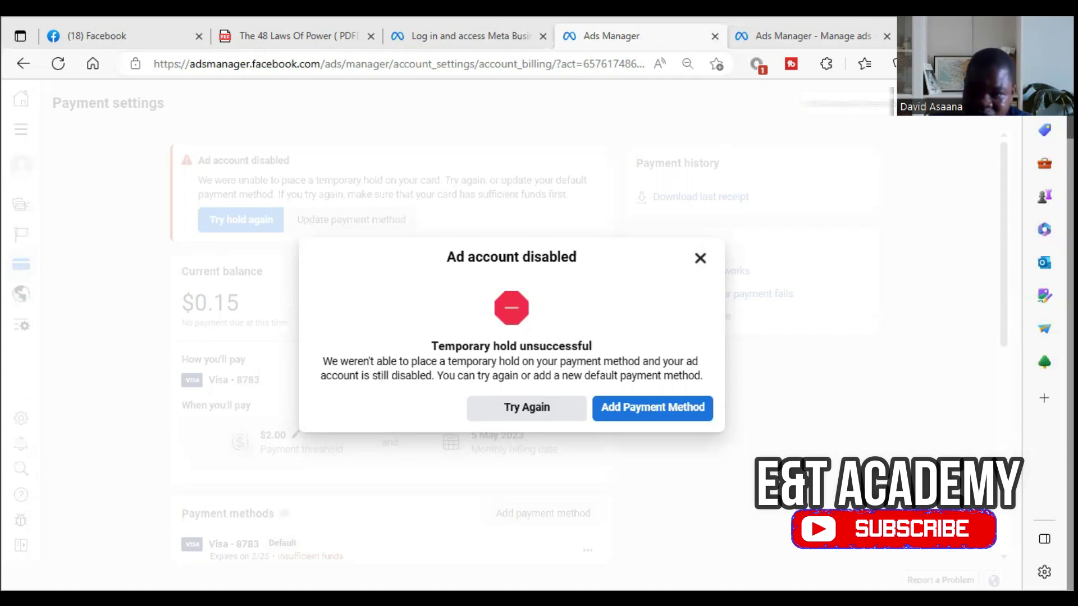
pyautogui.click(58, 65)
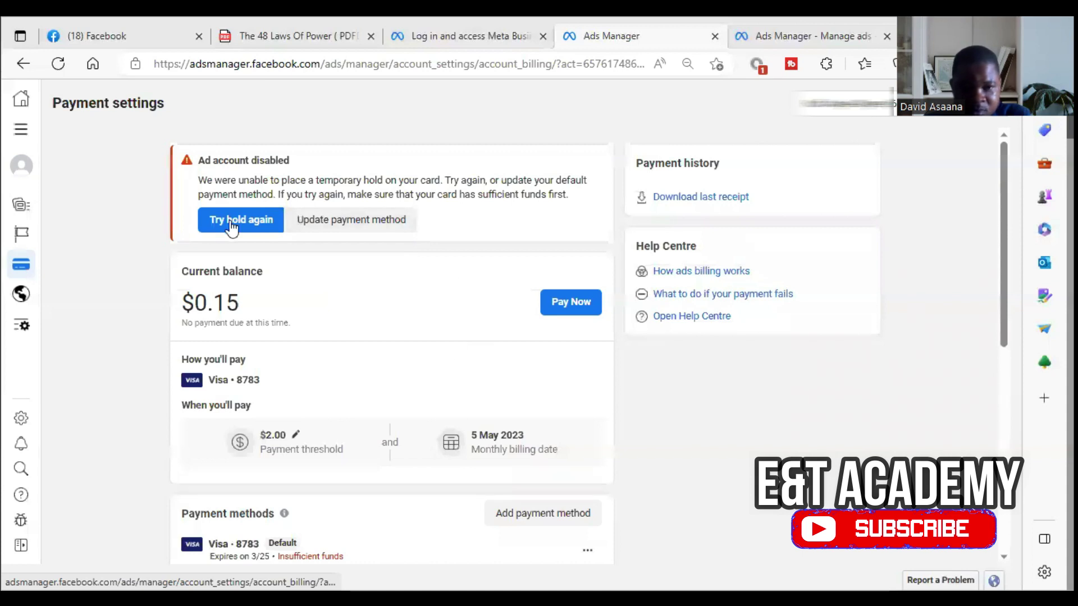
pyautogui.click(264, 226)
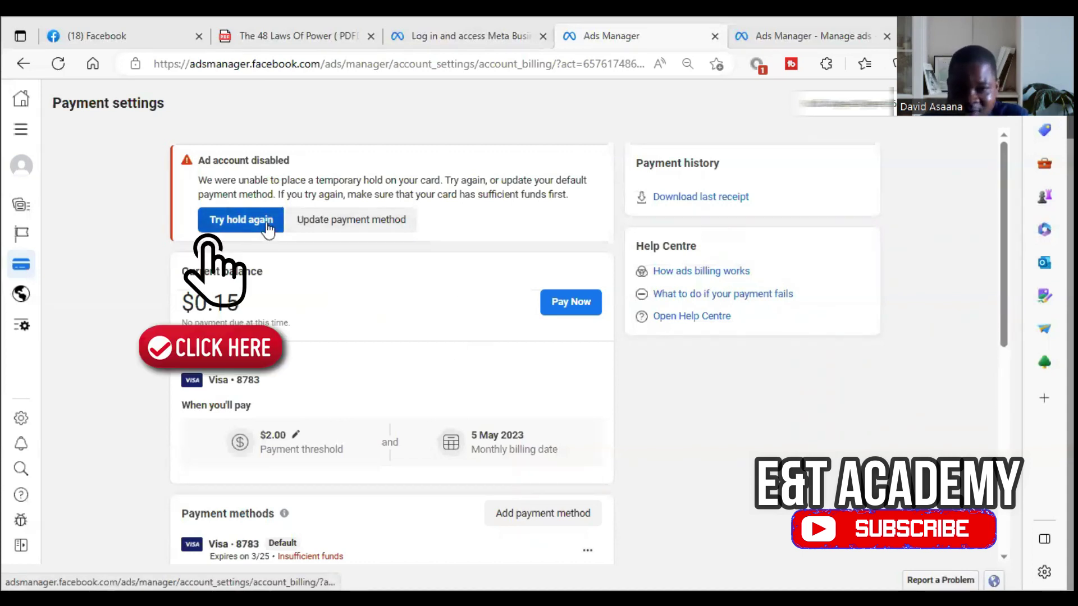
pyautogui.click(267, 225)
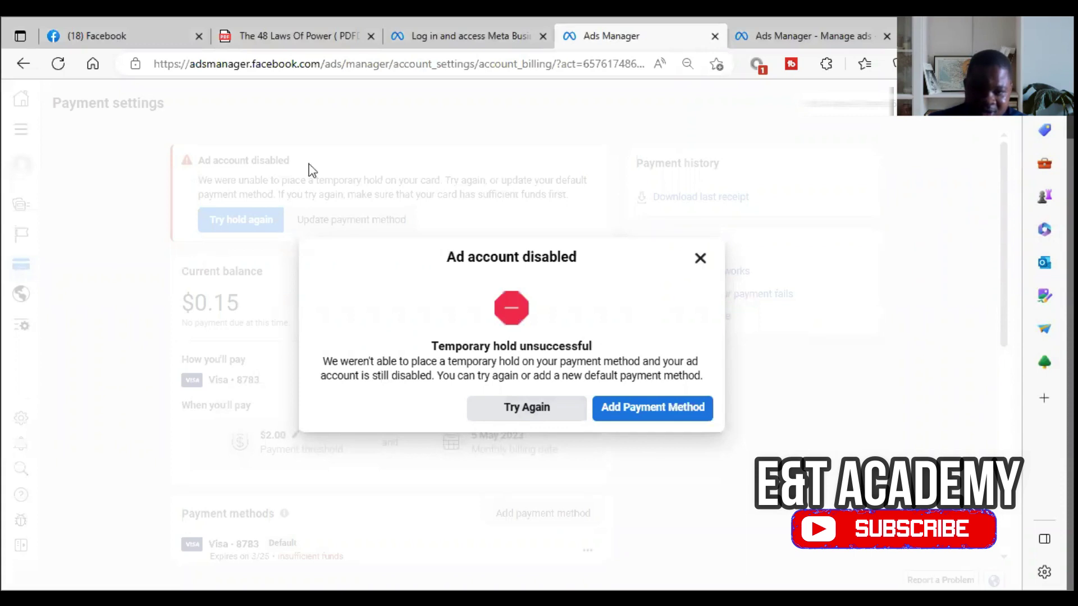
pyautogui.click(57, 64)
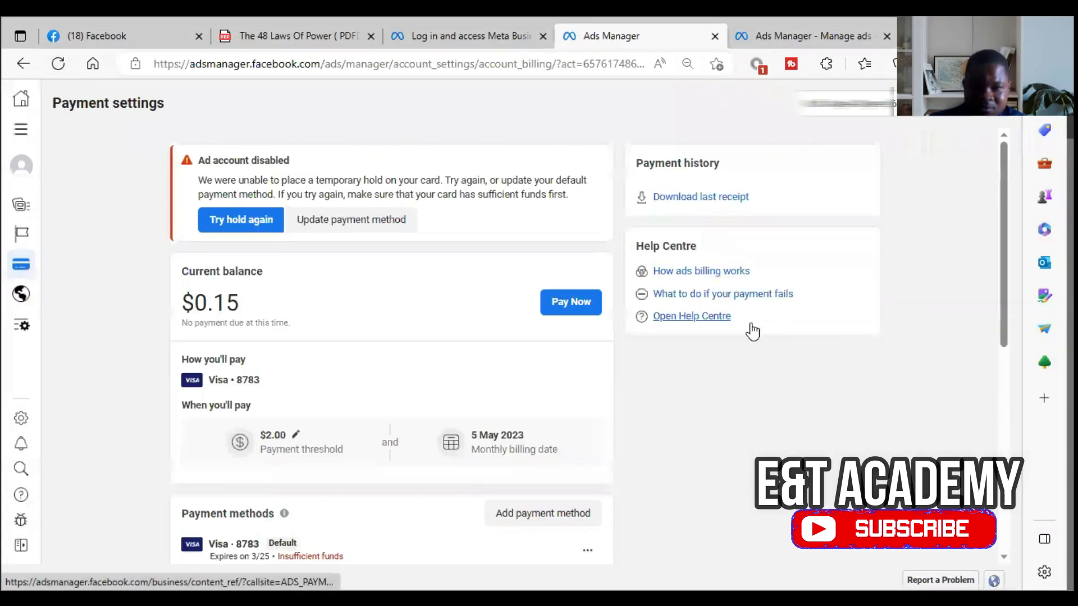
# Step: Make one more temporary hold attempt and close the unsuccessful notice
pyautogui.scroll(-5, 385, 298)
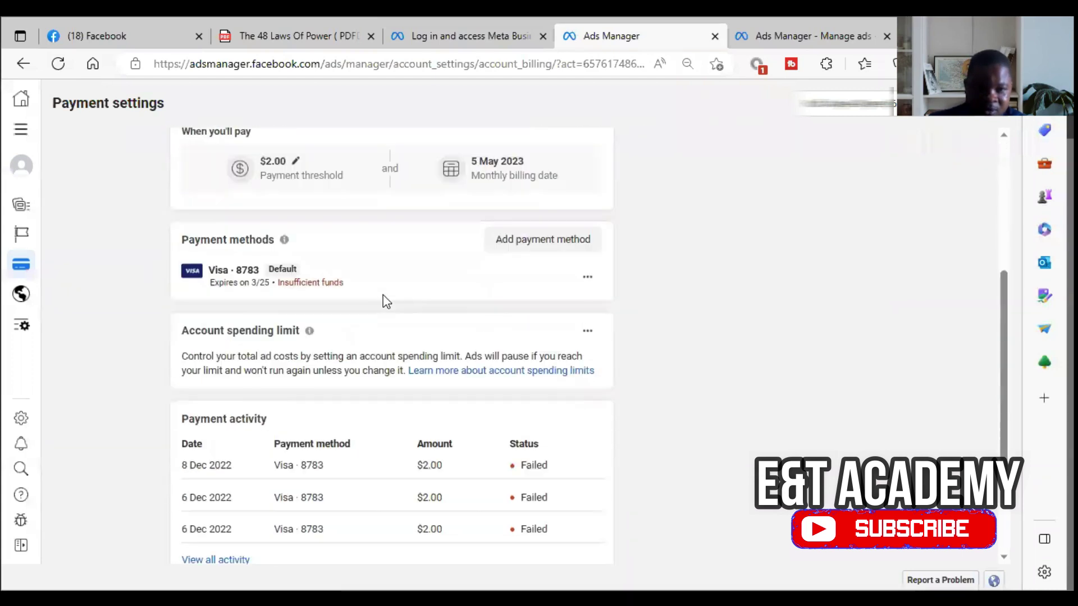
pyautogui.scroll(2, 385, 298)
pyautogui.scroll(4, 359, 305)
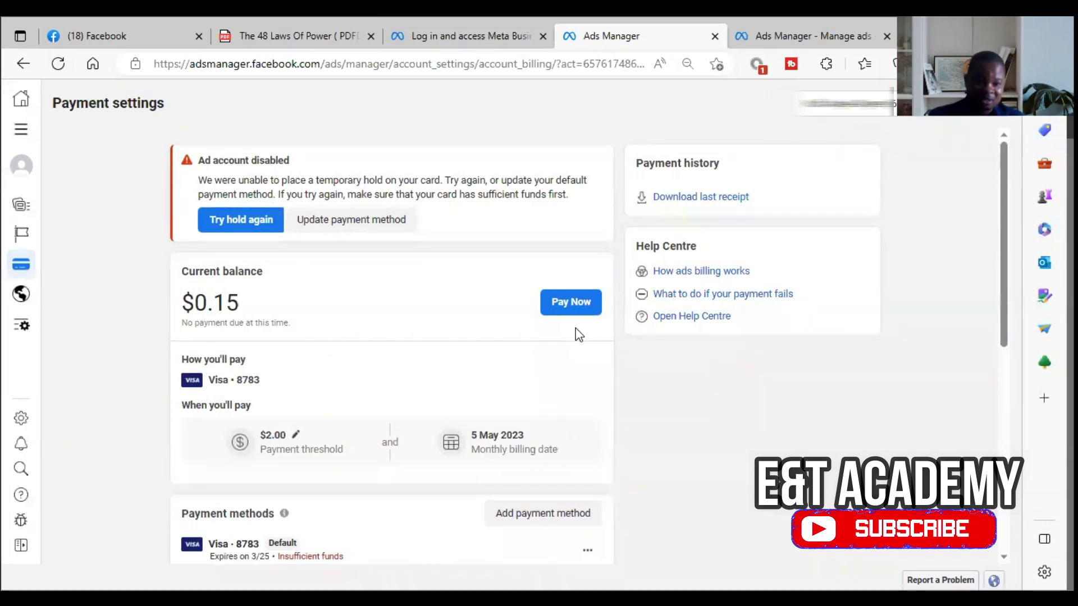
pyautogui.click(283, 225)
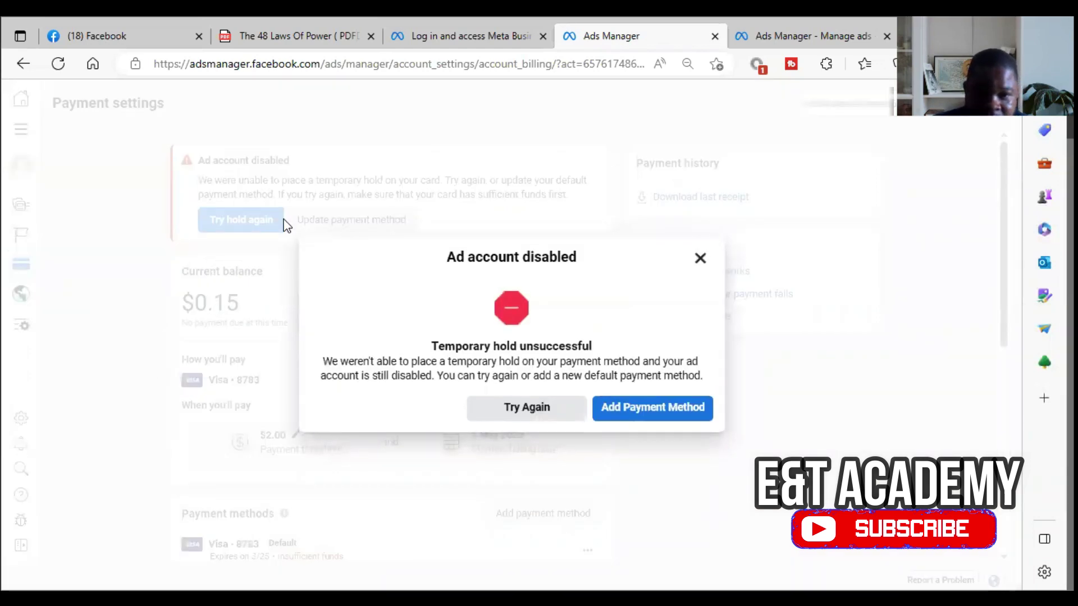
pyautogui.click(699, 256)
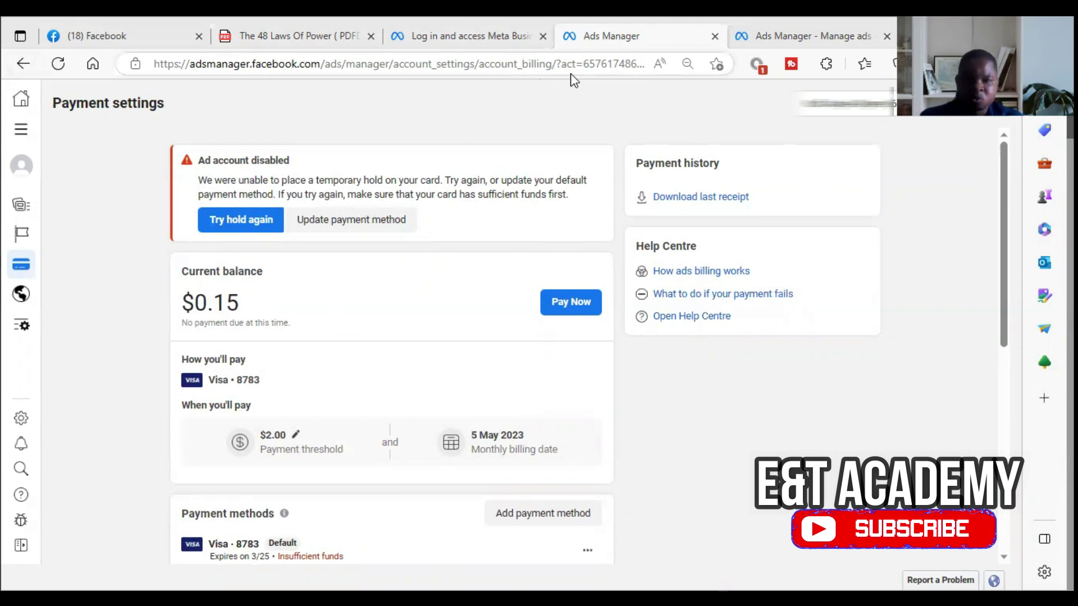
# Step: Duplicate the Payment settings tab and switch to the new copy
pyautogui.click(821, 28)
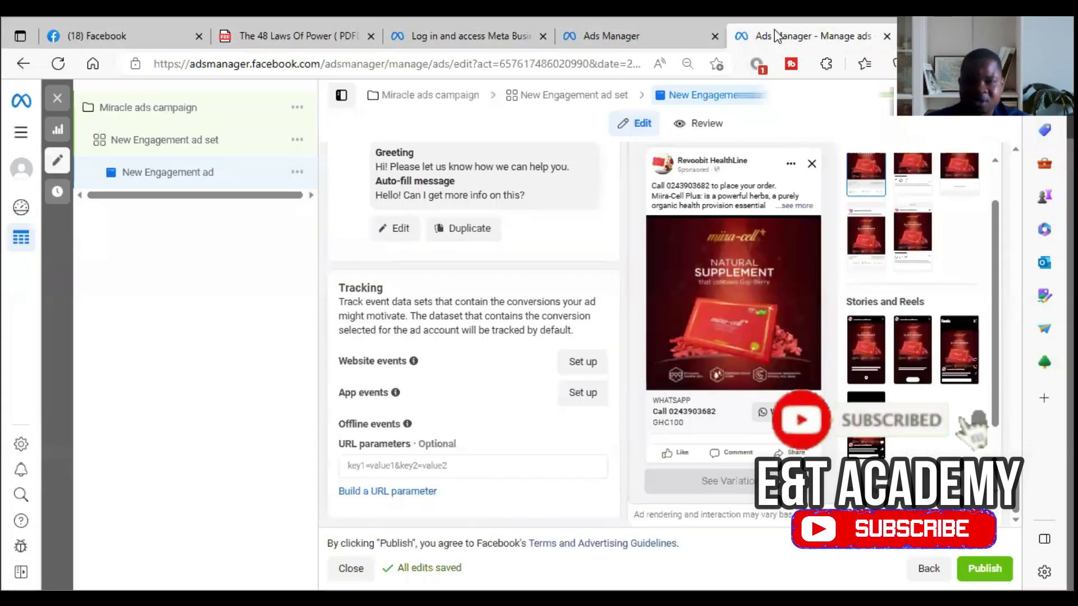
pyautogui.click(593, 37)
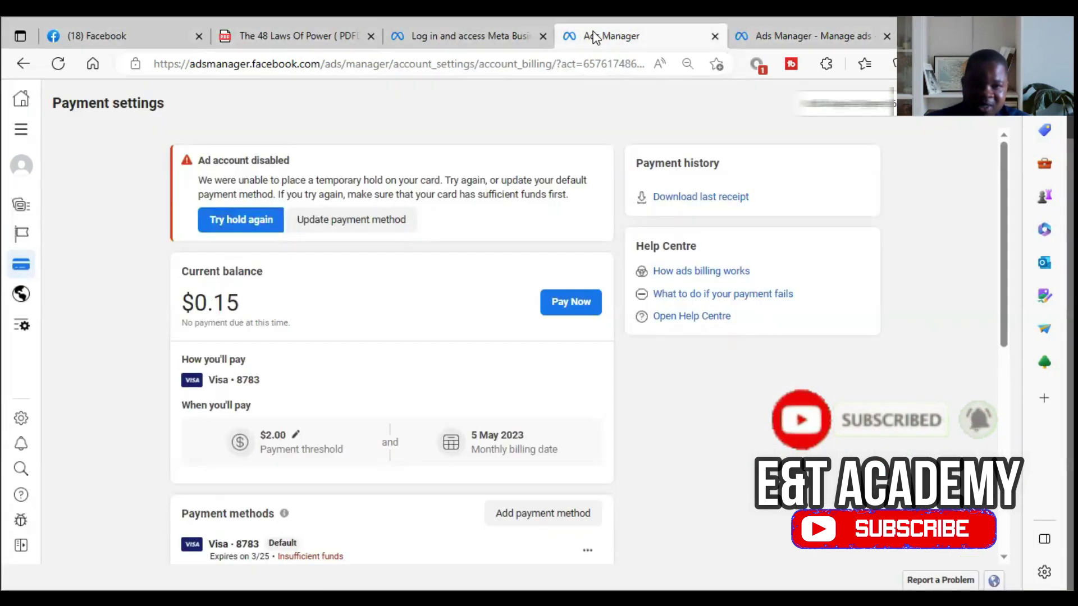
pyautogui.rightClick(593, 37)
pyautogui.click(770, 150)
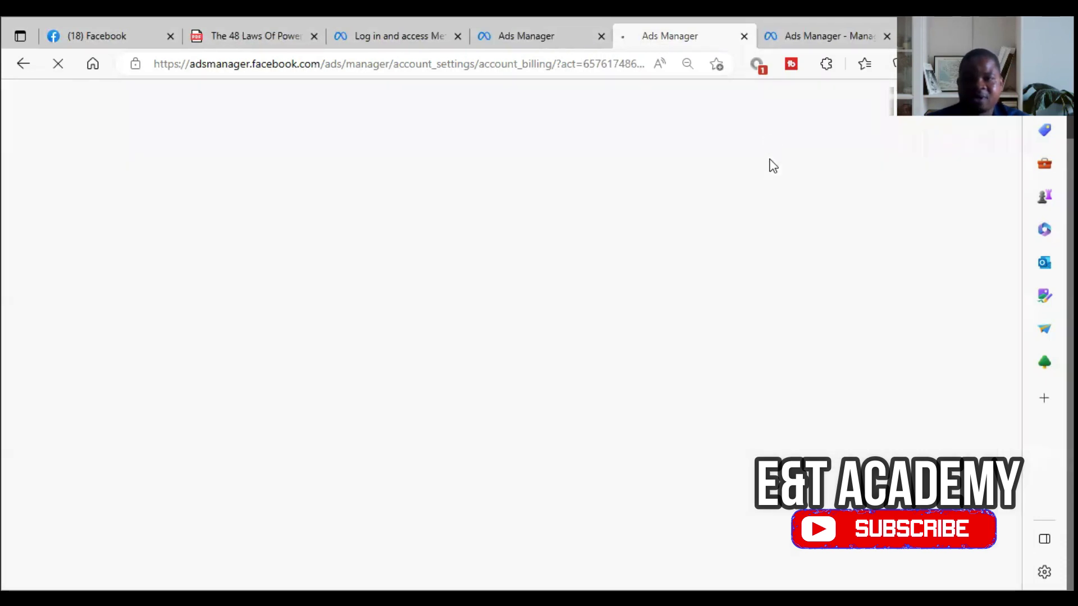
pyautogui.click(562, 35)
pyautogui.click(642, 33)
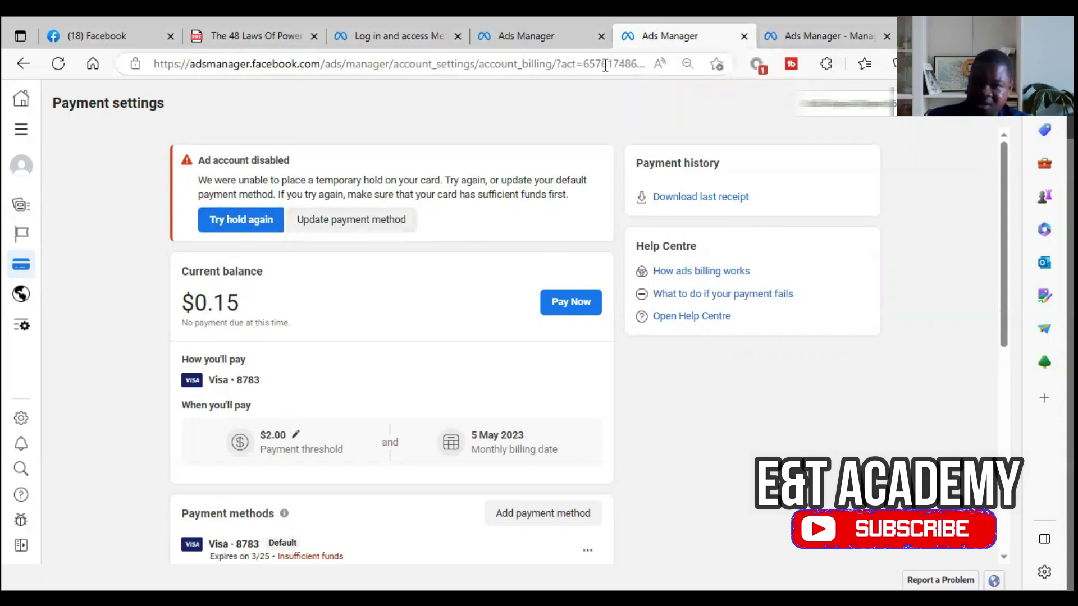
# Step: Create the Revoobit HealthLine business account from Business settings, autofilling the owner's name and email
pyautogui.click(22, 130)
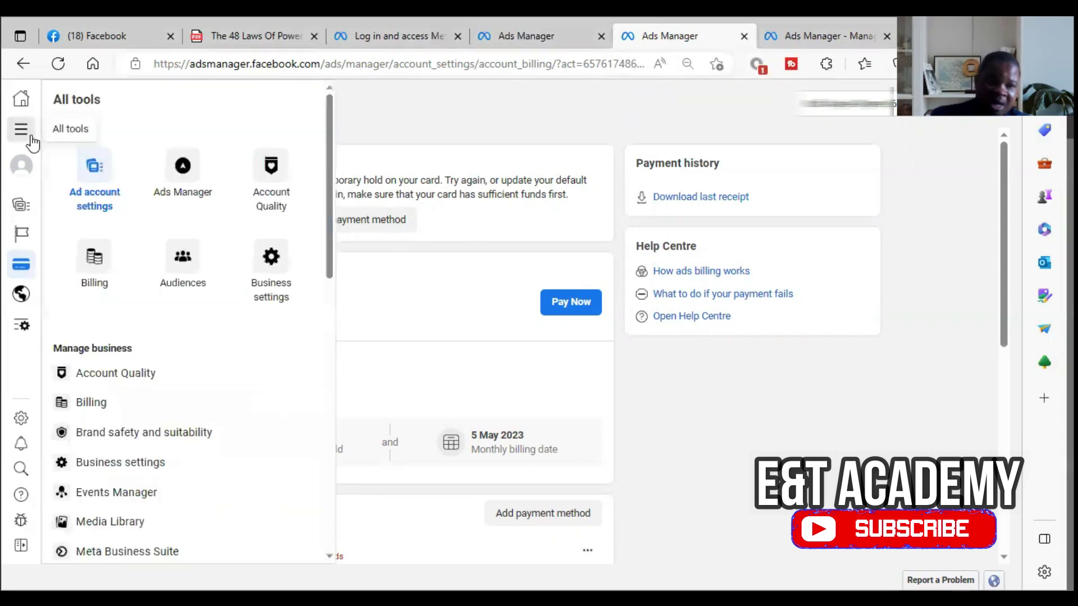
pyautogui.click(247, 279)
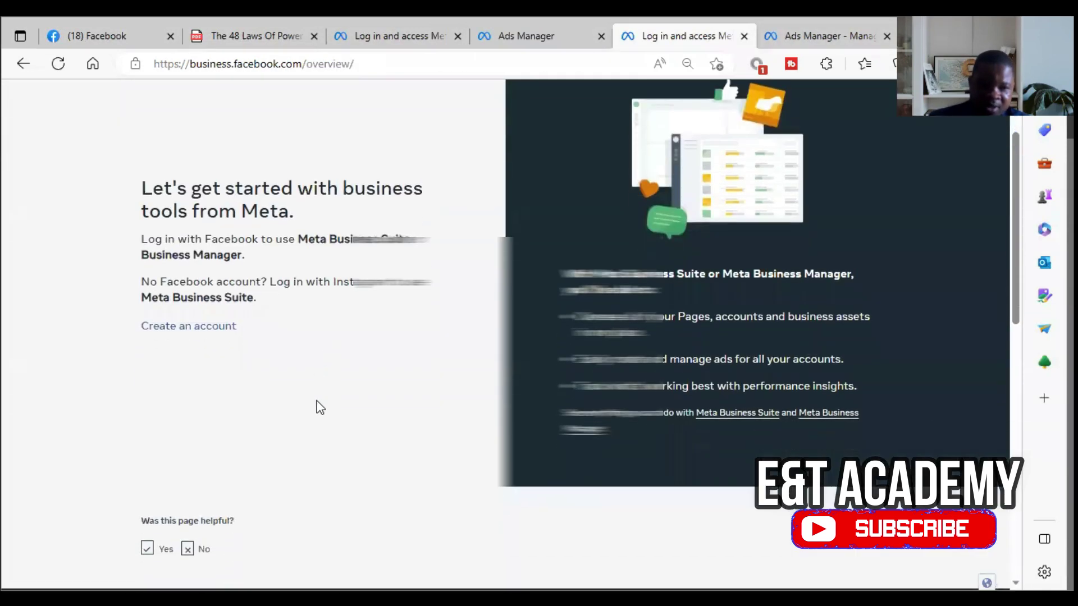
pyautogui.click(207, 276)
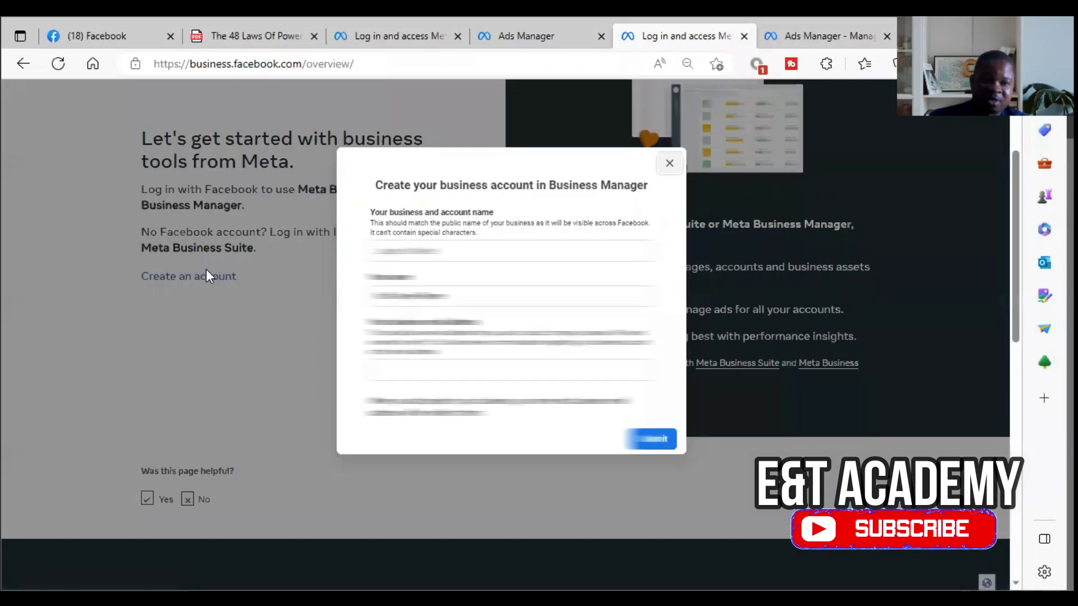
pyautogui.click(511, 250)
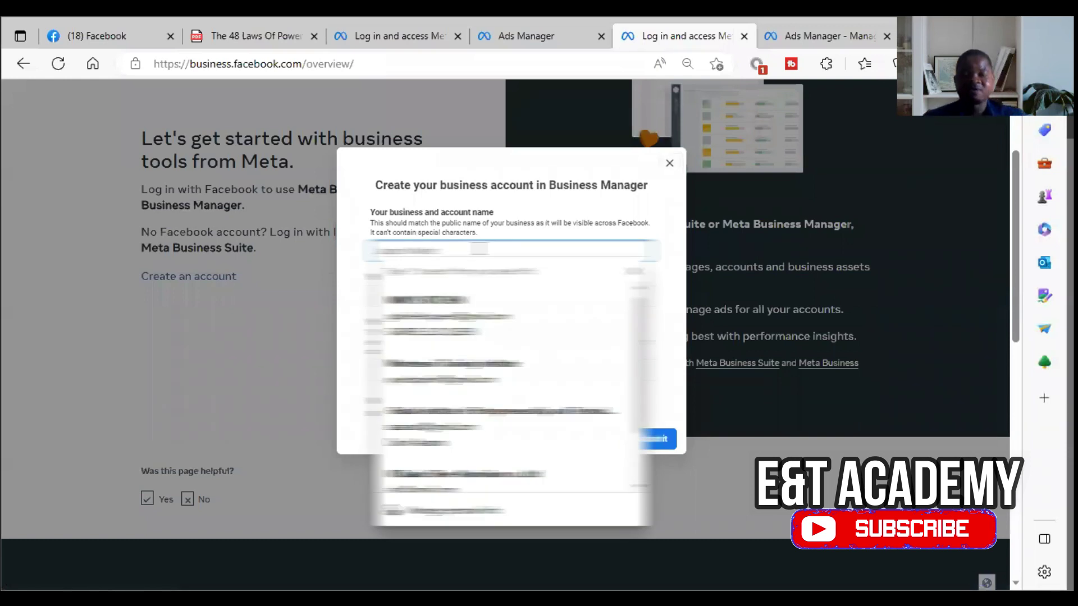
pyautogui.click(575, 407)
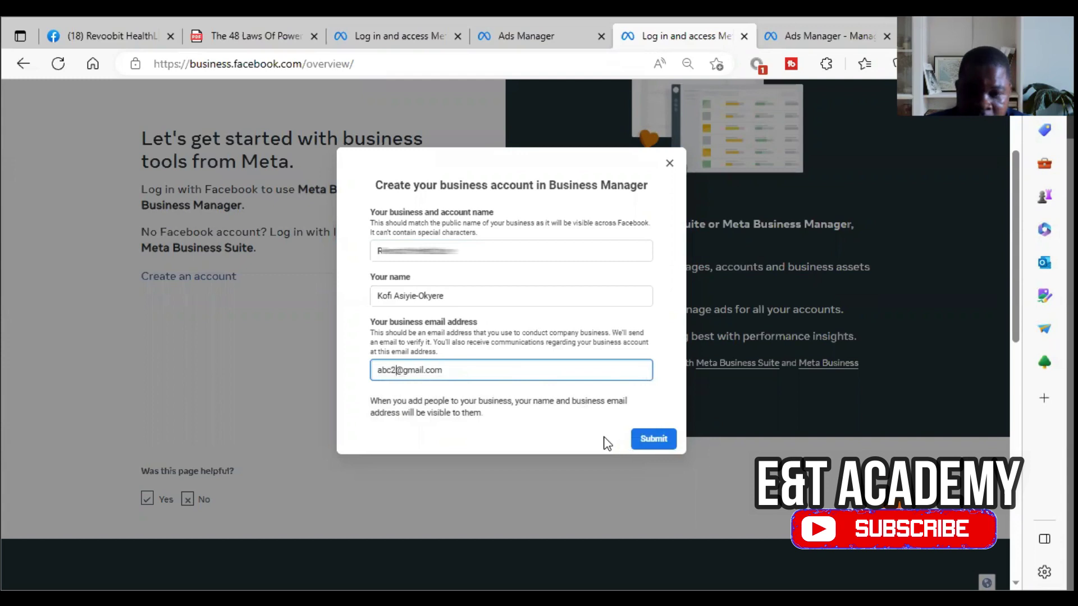
pyautogui.click(657, 437)
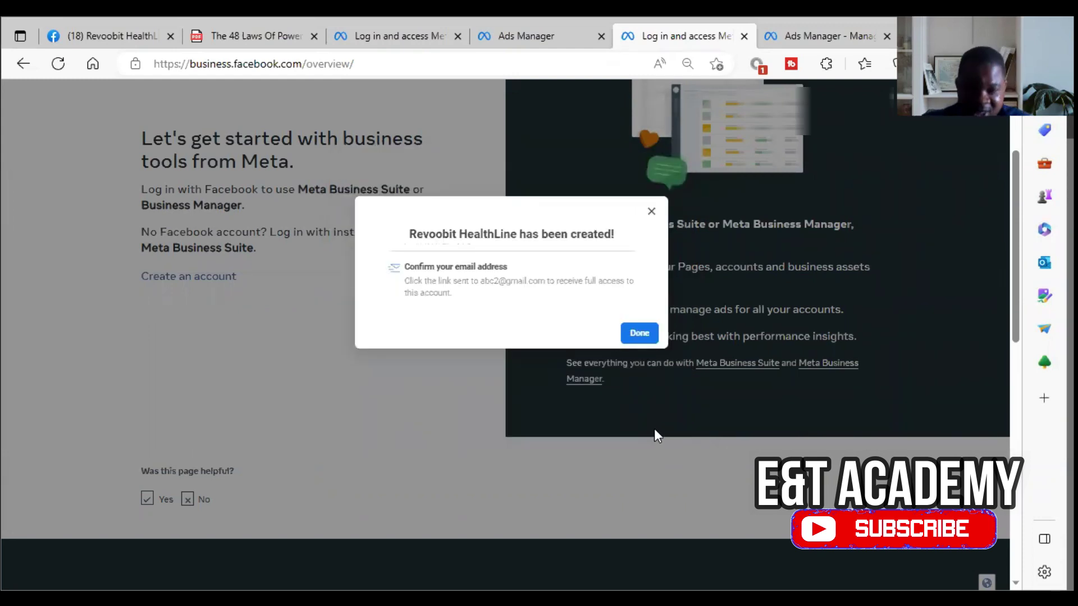
pyautogui.click(647, 335)
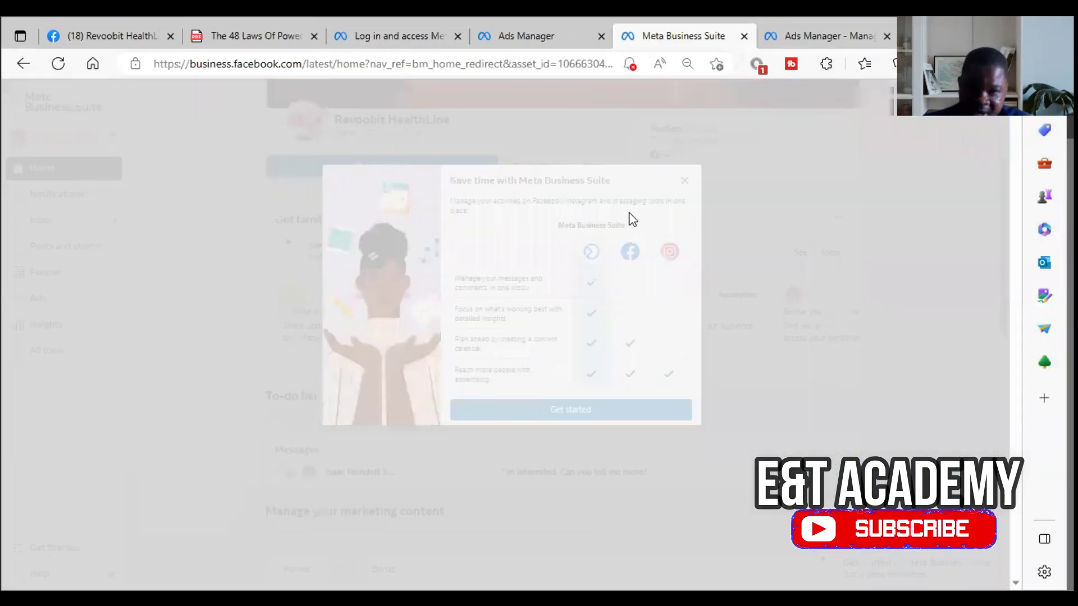
# Step: Return to the Meta Business Suite tab and close the Save time welcome dialog
pyautogui.click(525, 35)
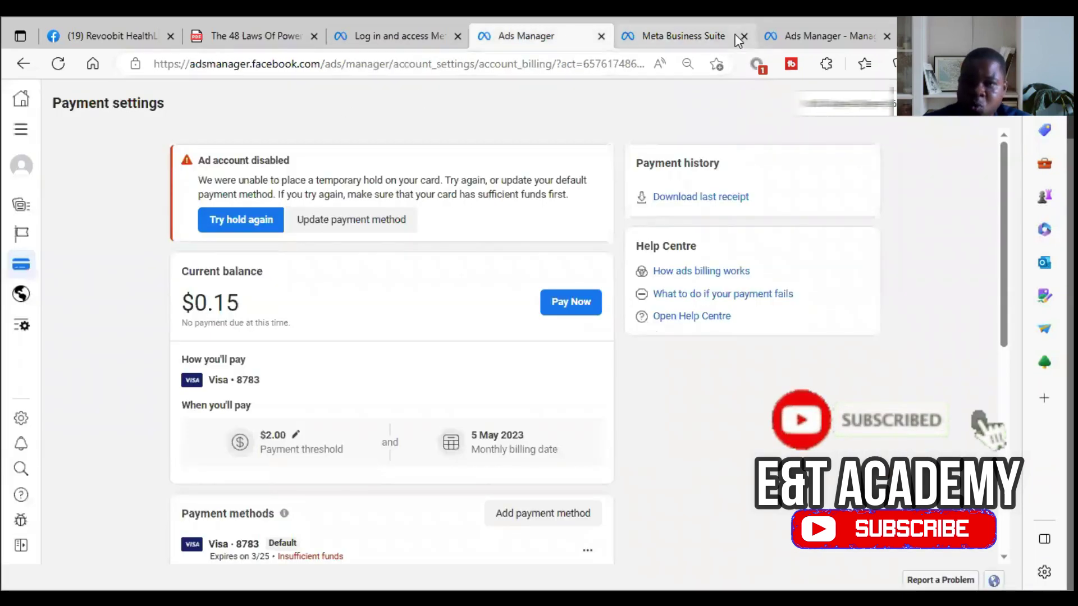
pyautogui.click(800, 36)
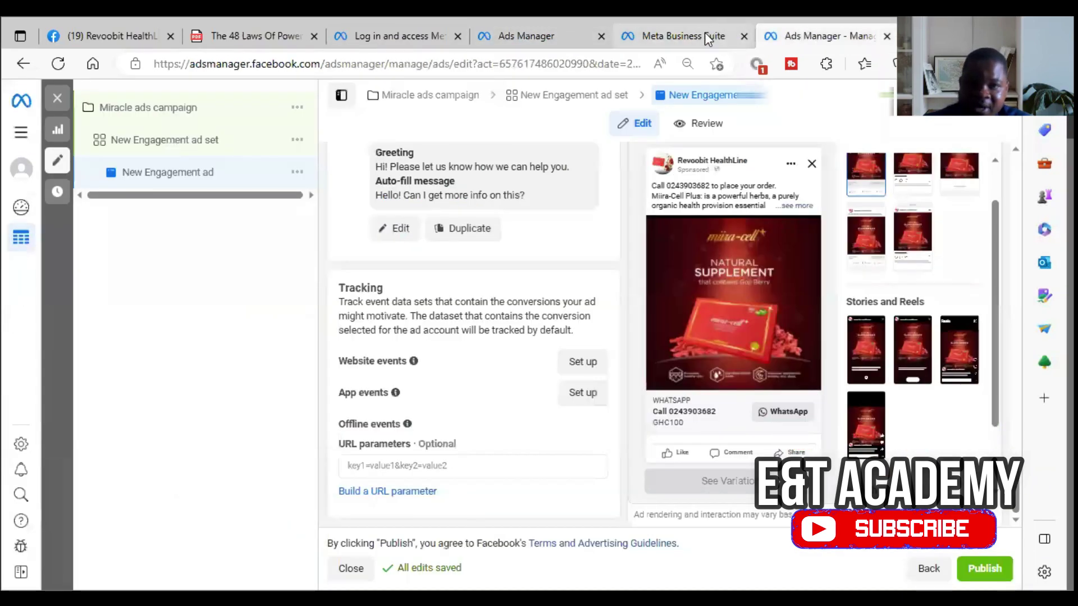
pyautogui.click(683, 36)
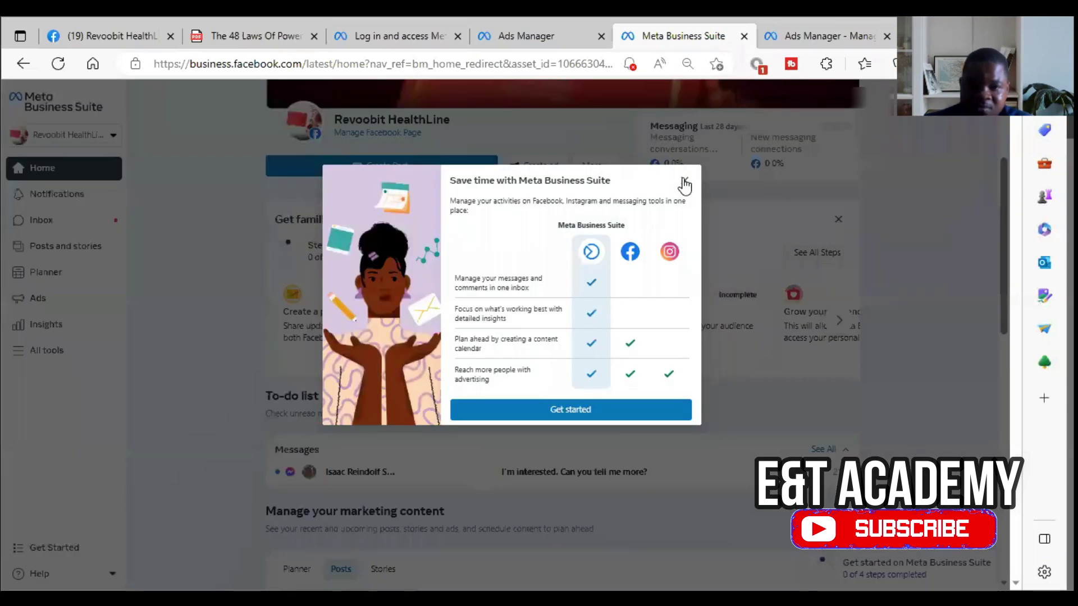
pyautogui.click(684, 183)
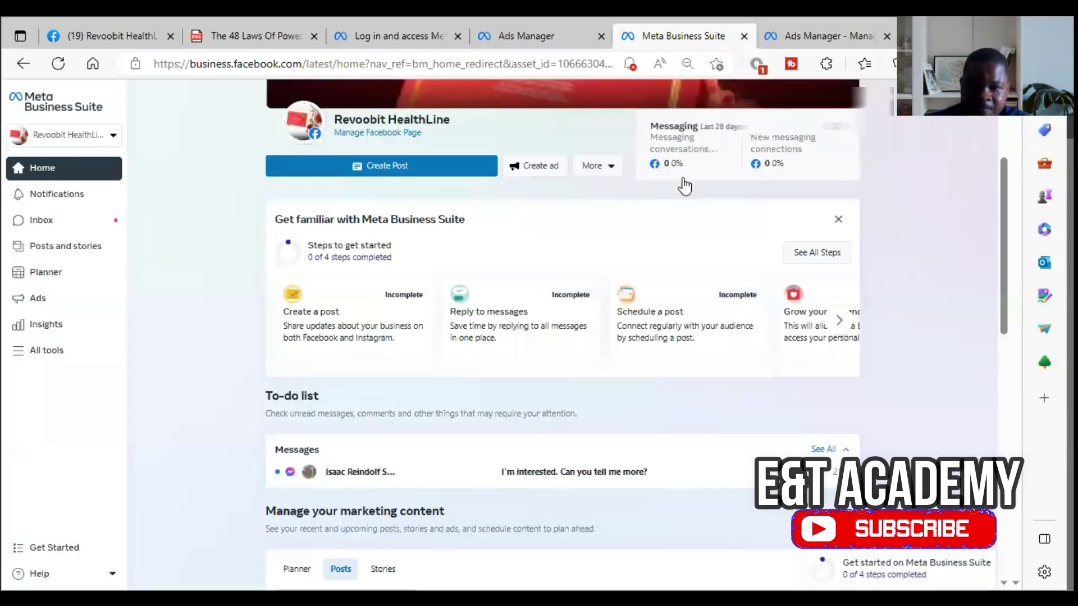
# Step: Launch Ads Manager from the Advertise section of All tools and switch to its tab
pyautogui.click(32, 354)
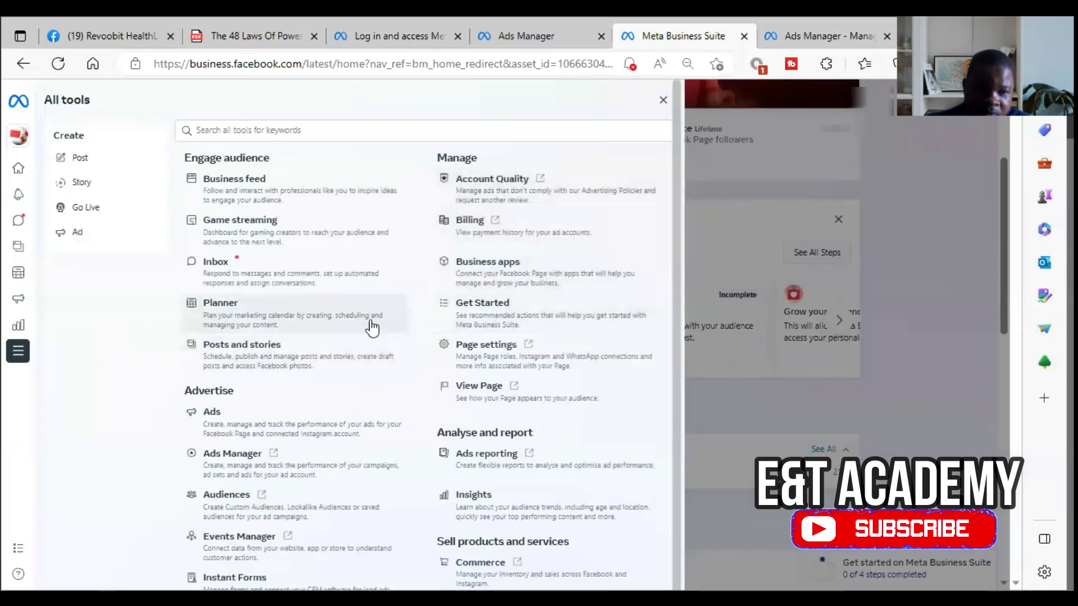
pyautogui.scroll(-1, 359, 336)
pyautogui.click(323, 395)
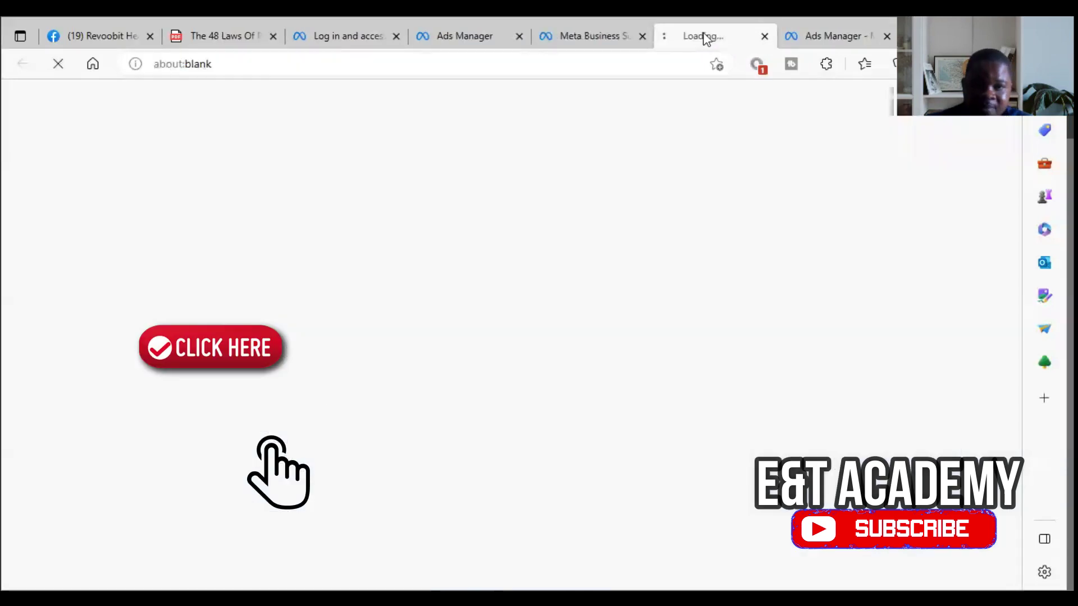
pyautogui.click(601, 37)
pyautogui.click(694, 39)
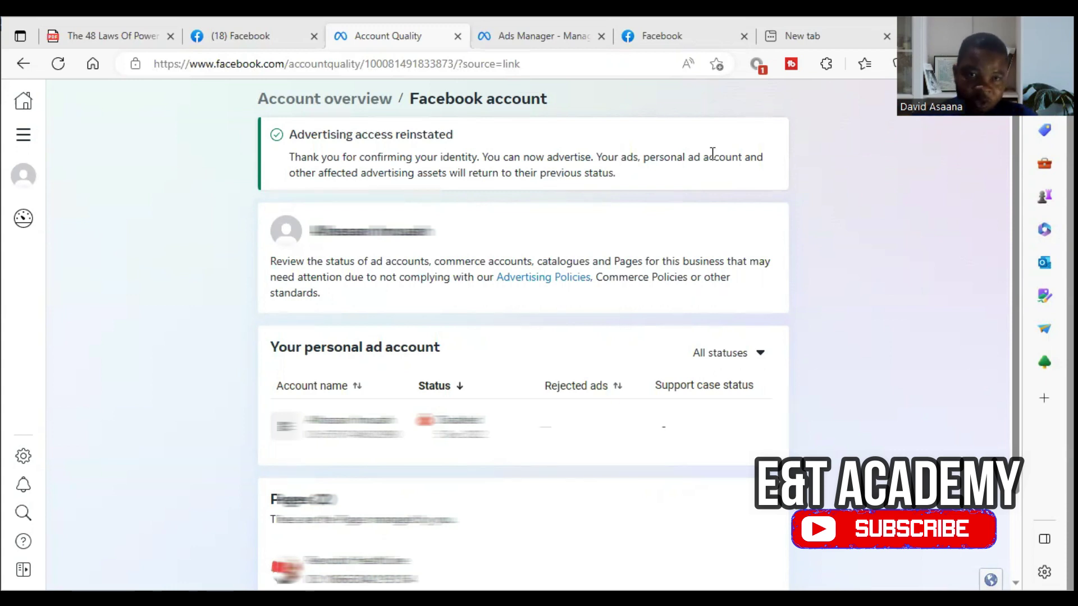
# Step: Go to Business settings and view Accounts > Ad accounts, which lists none yet
pyautogui.click(23, 135)
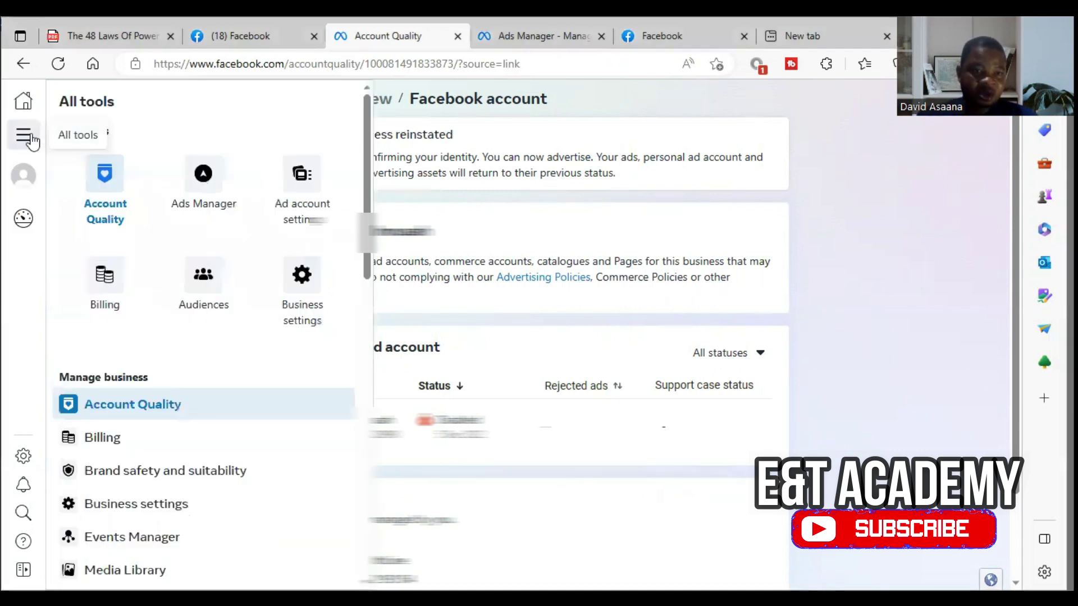
pyautogui.click(309, 321)
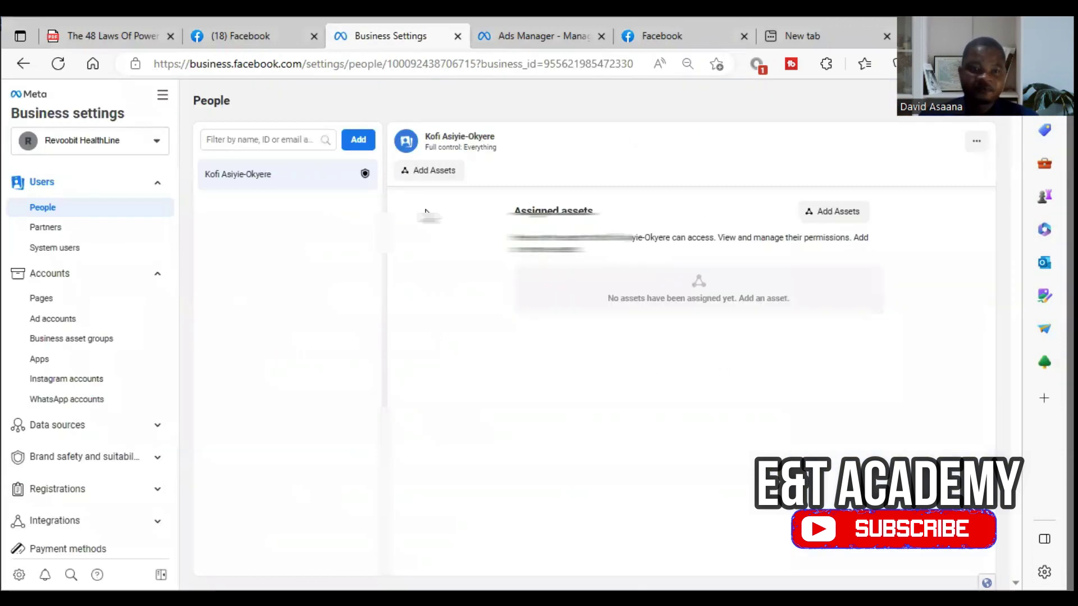
pyautogui.click(56, 319)
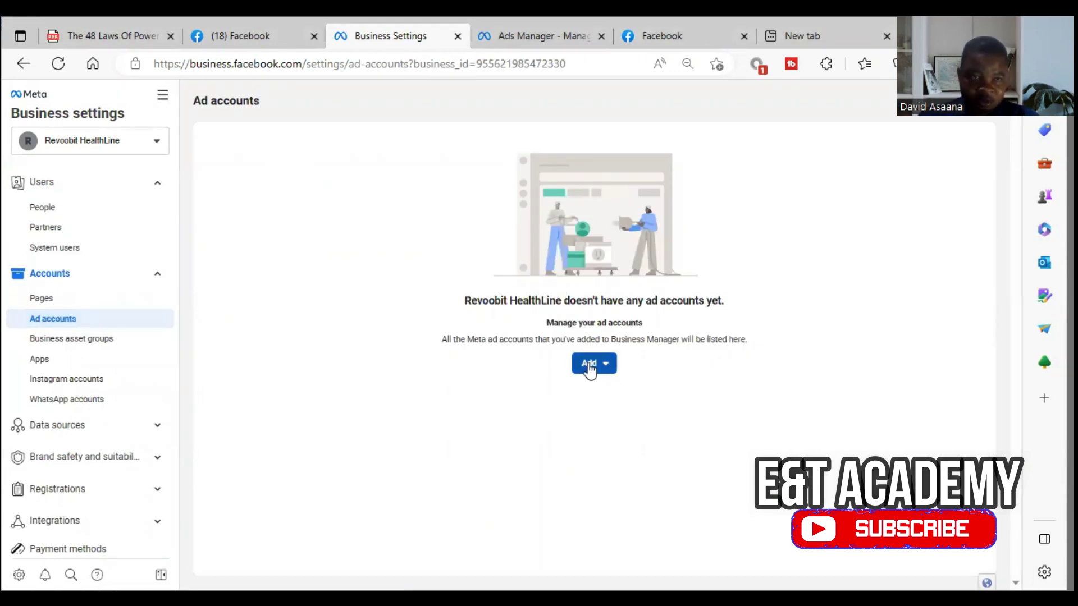
pyautogui.scroll(-2, 17, 393)
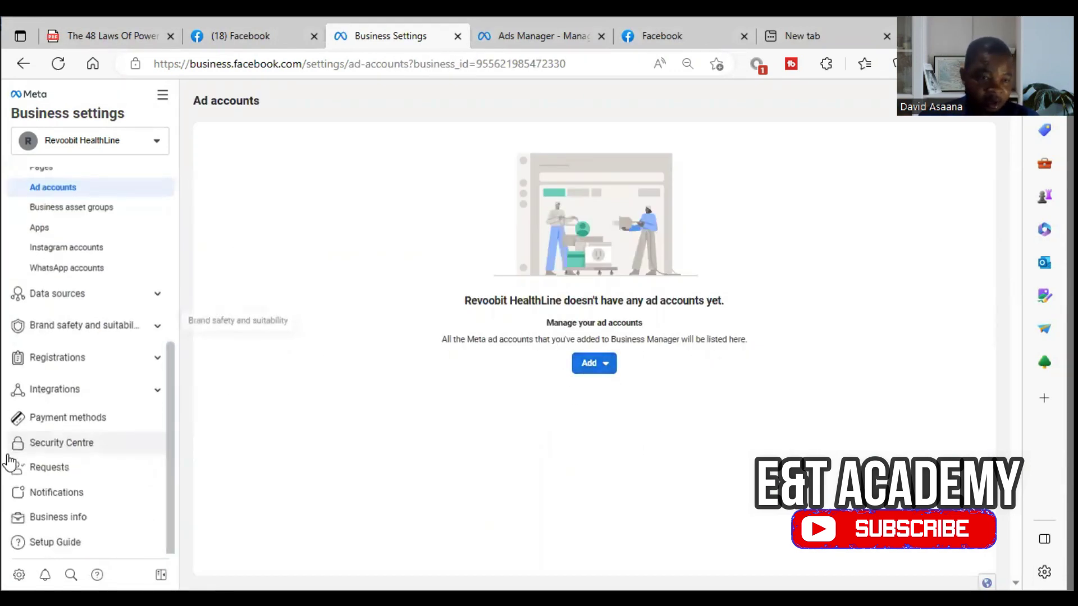
# Step: Select and copy the business name Revoobit HealthLine from the Business info page
pyautogui.click(94, 518)
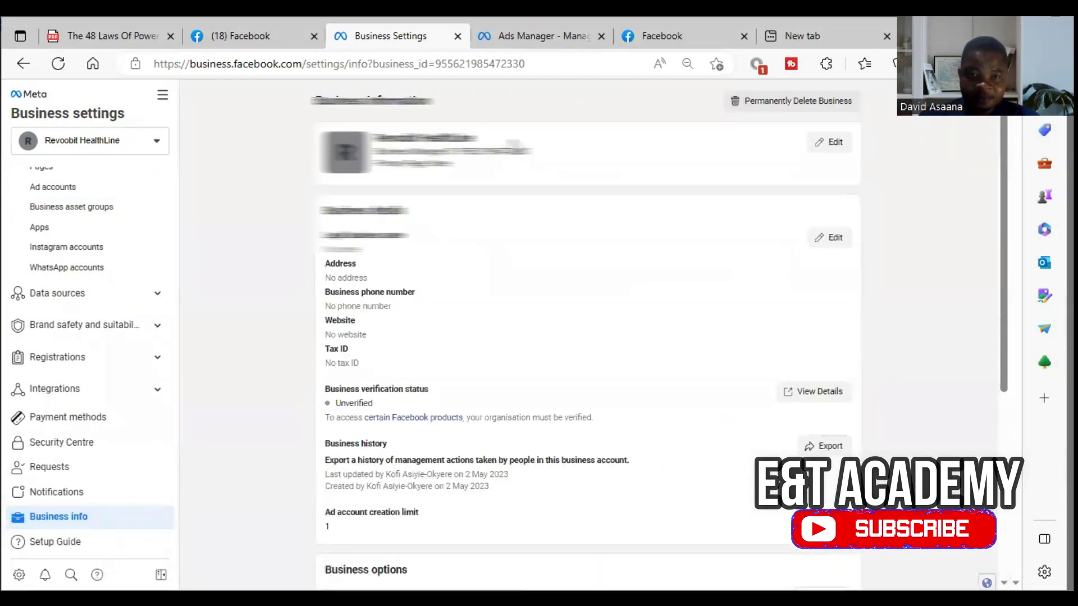
pyautogui.click(655, 102)
pyautogui.moveTo(478, 148); pyautogui.dragTo(373, 134)
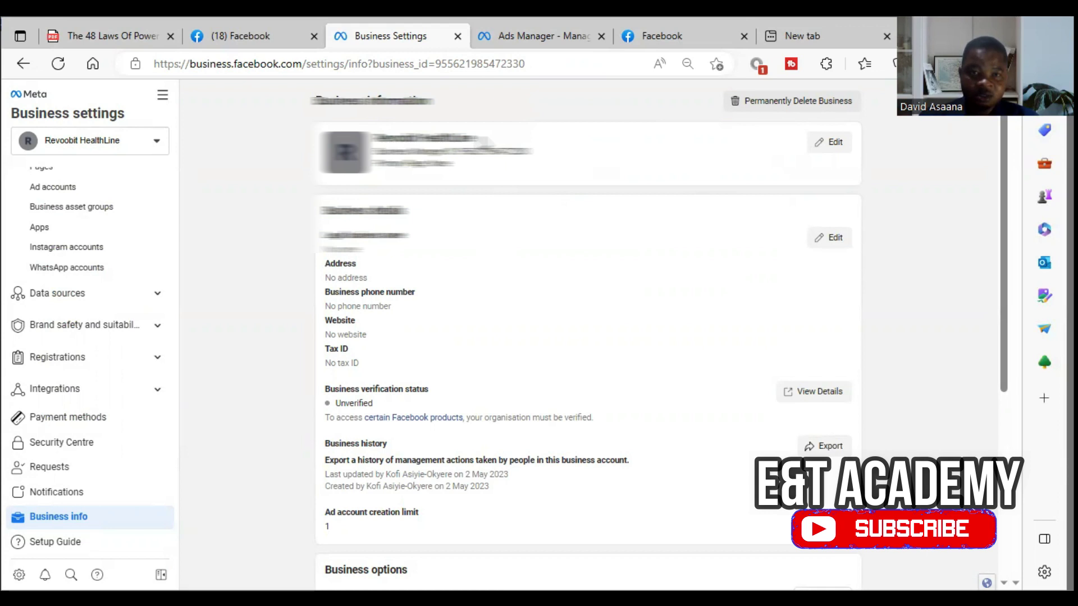
pyautogui.click(571, 106)
pyautogui.moveTo(372, 137); pyautogui.dragTo(476, 138)
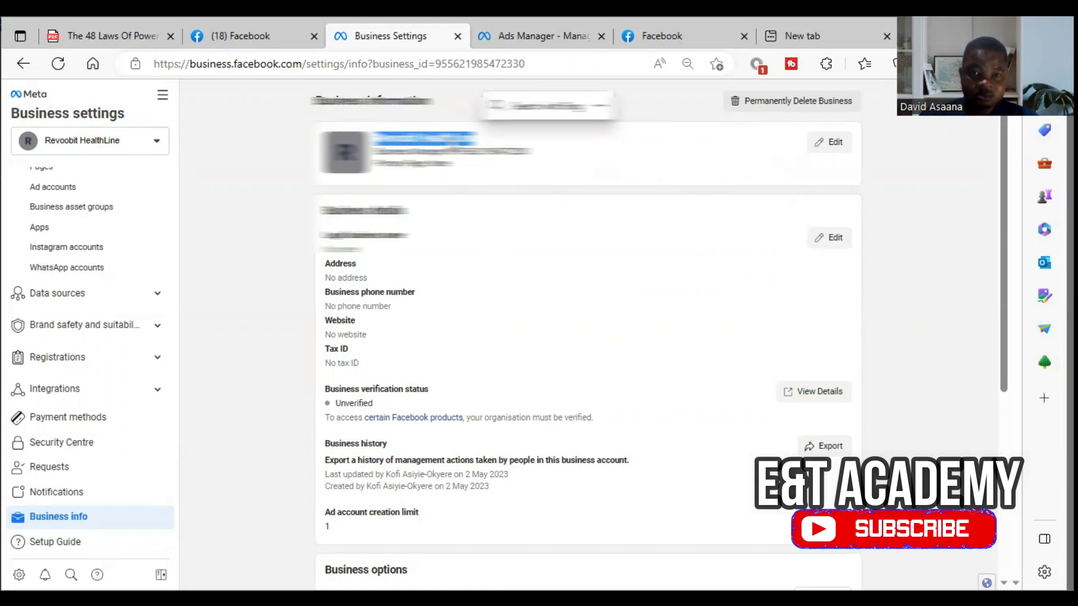
pyautogui.rightClick(448, 138)
pyautogui.click(477, 148)
pyautogui.scroll(3, 147, 292)
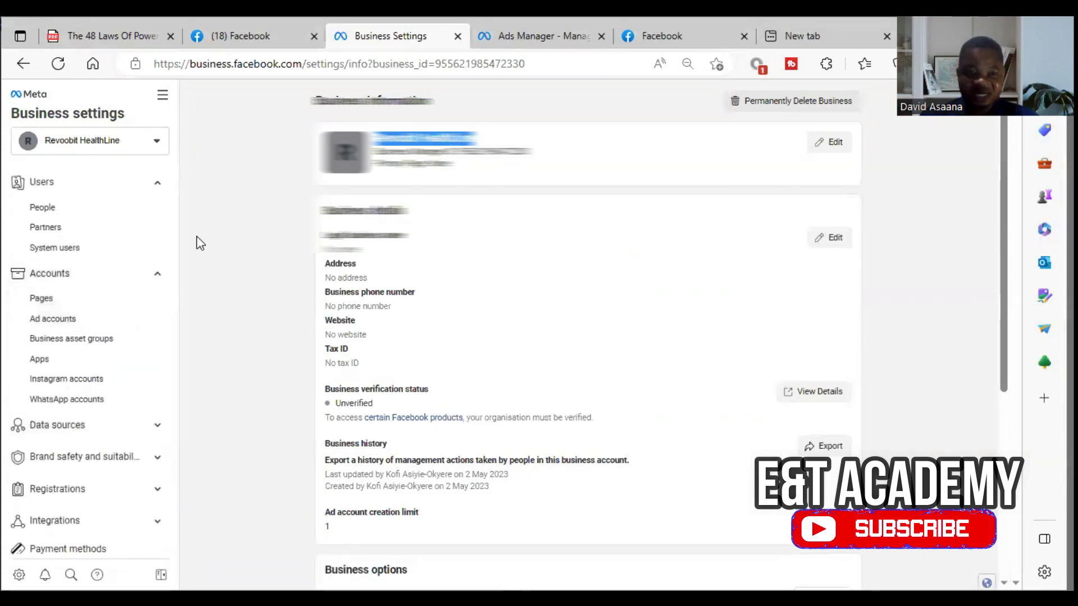
# Step: Create ad account Revoobit HealthLine with the pasted name, a chosen time zone, for My business
pyautogui.click(96, 320)
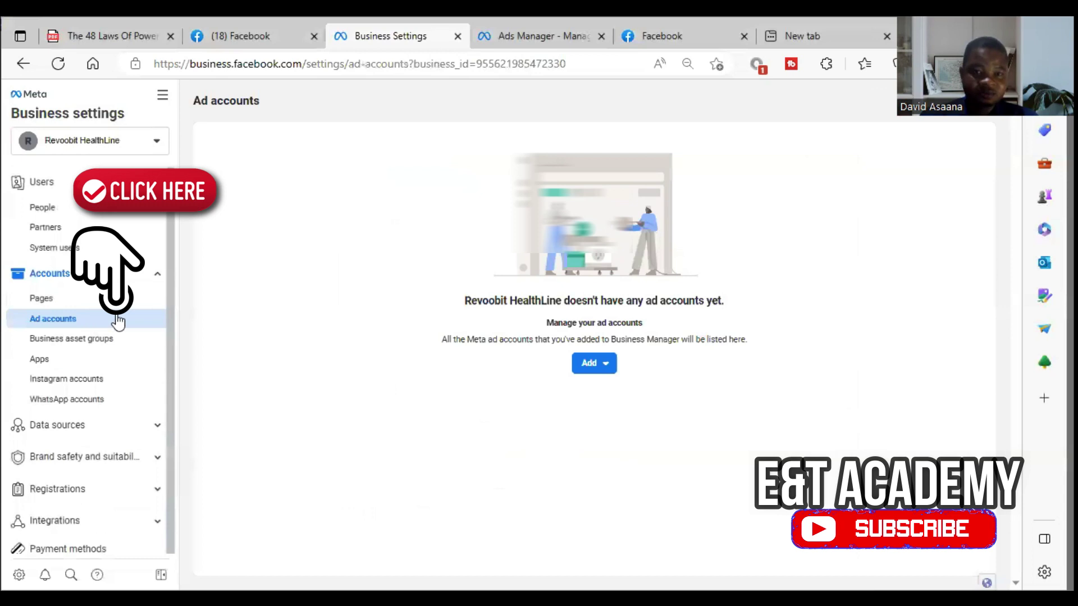
pyautogui.click(589, 365)
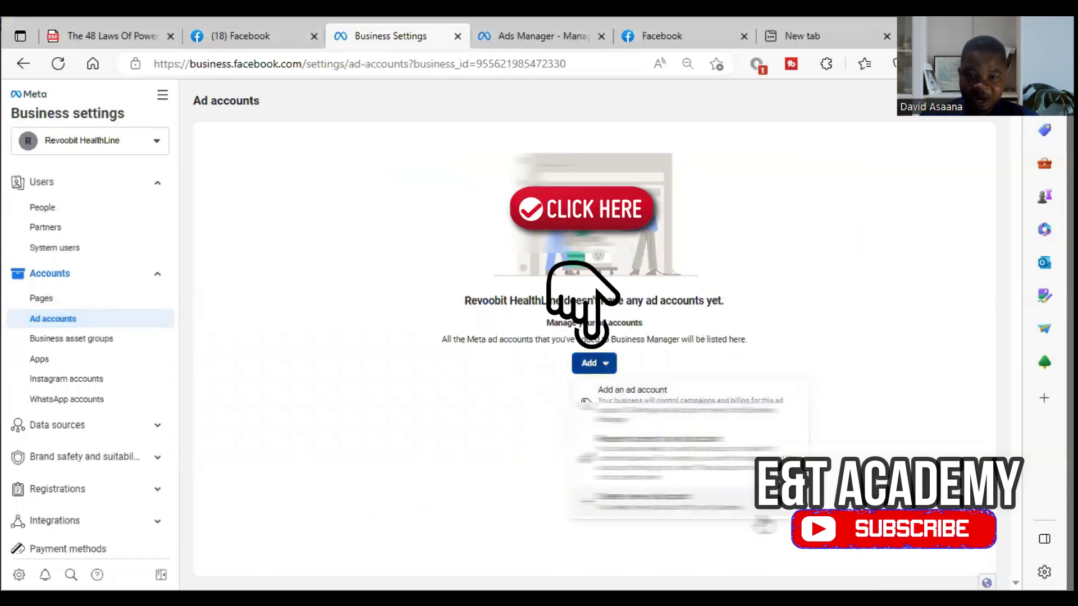
pyautogui.click(707, 503)
pyautogui.click(449, 360)
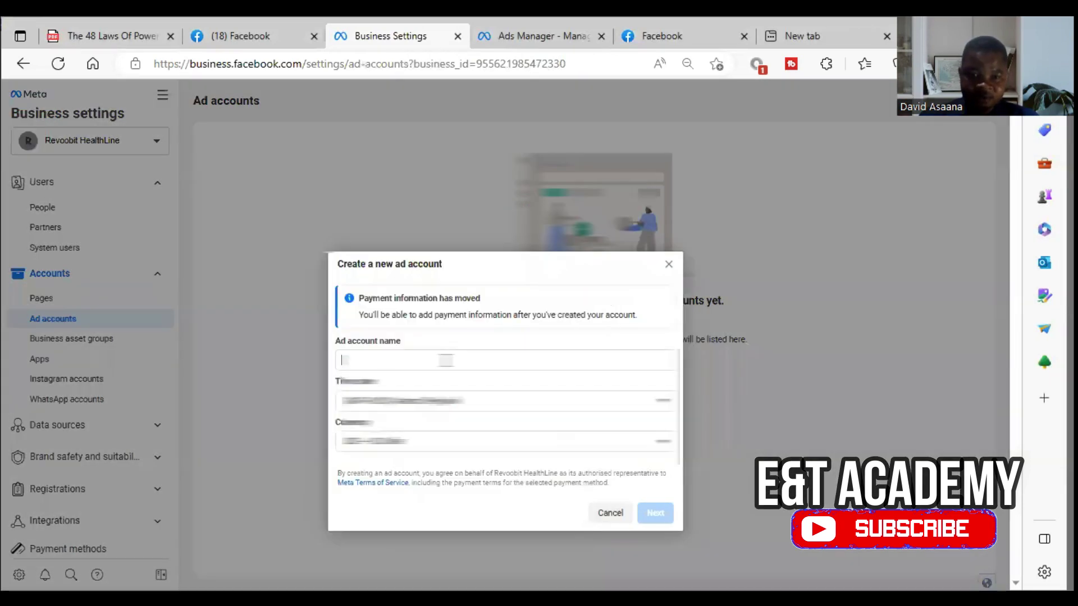
pyautogui.rightClick(445, 360)
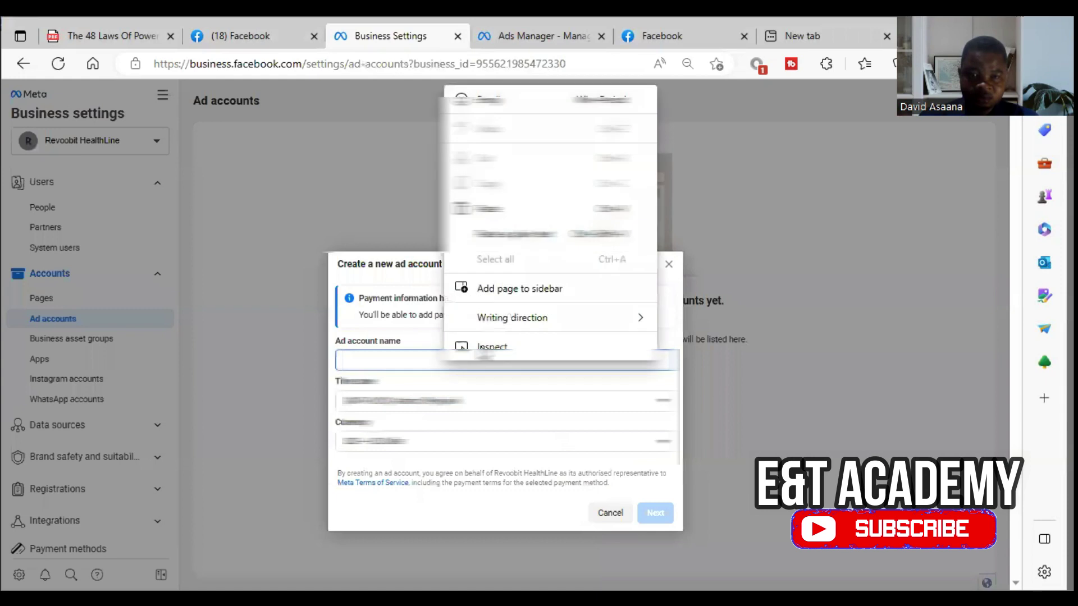
pyautogui.click(528, 211)
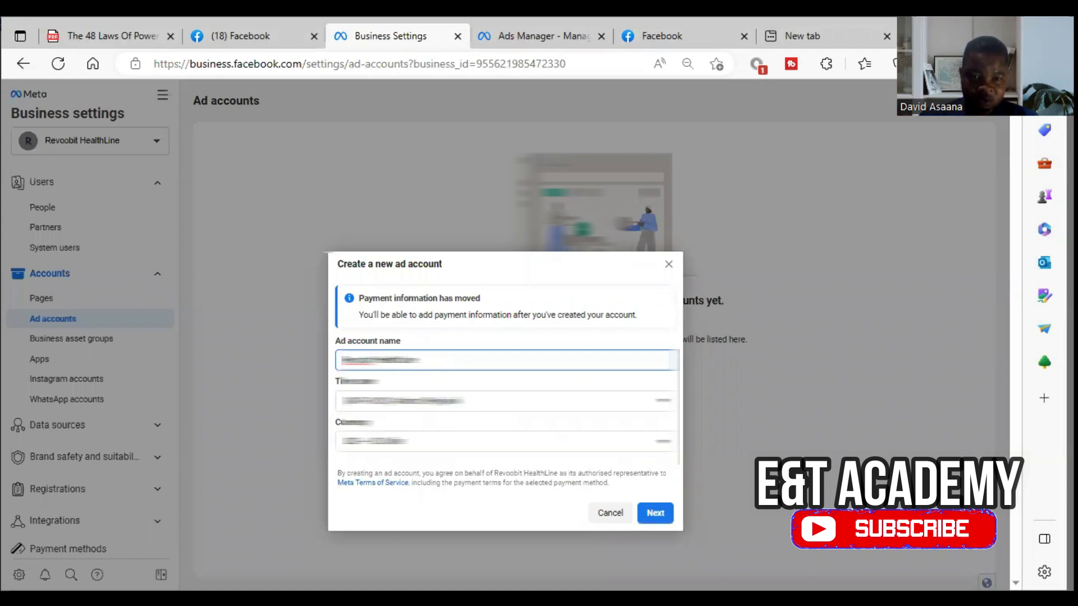
pyautogui.click(503, 402)
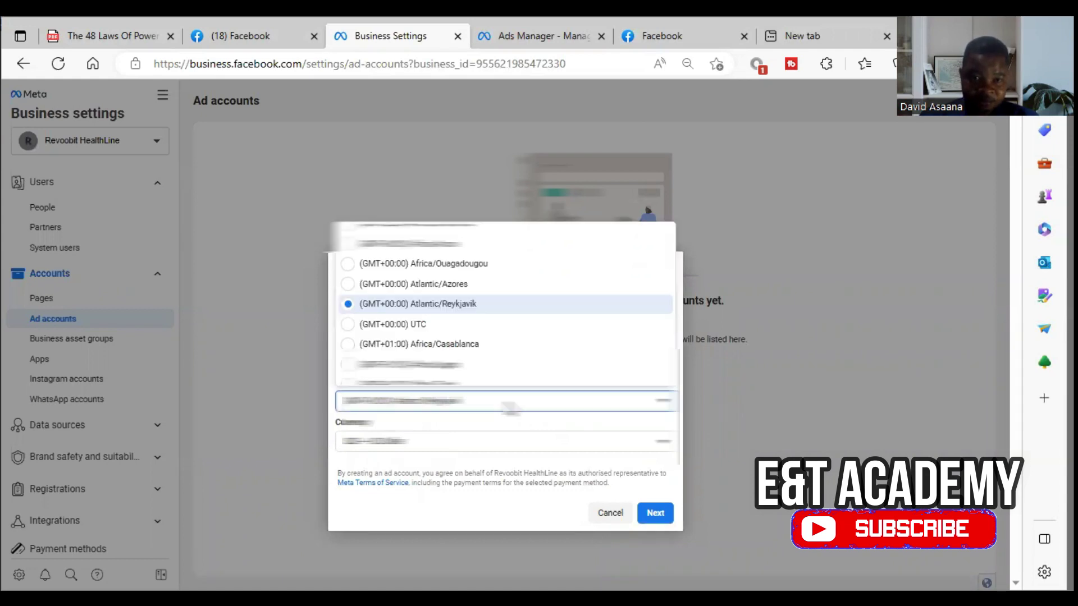
pyautogui.click(488, 255)
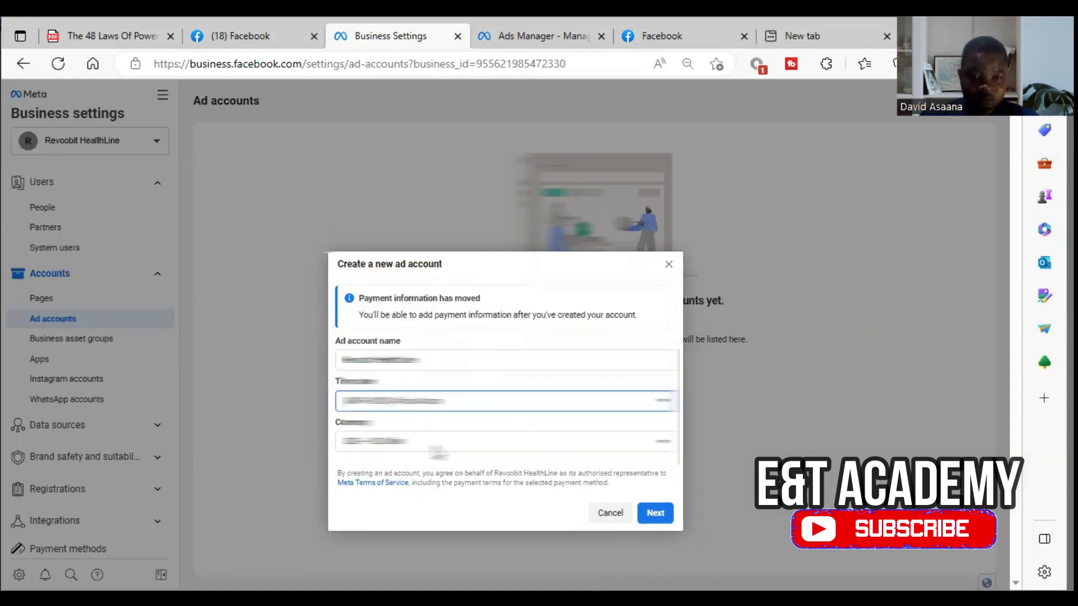
pyautogui.click(655, 513)
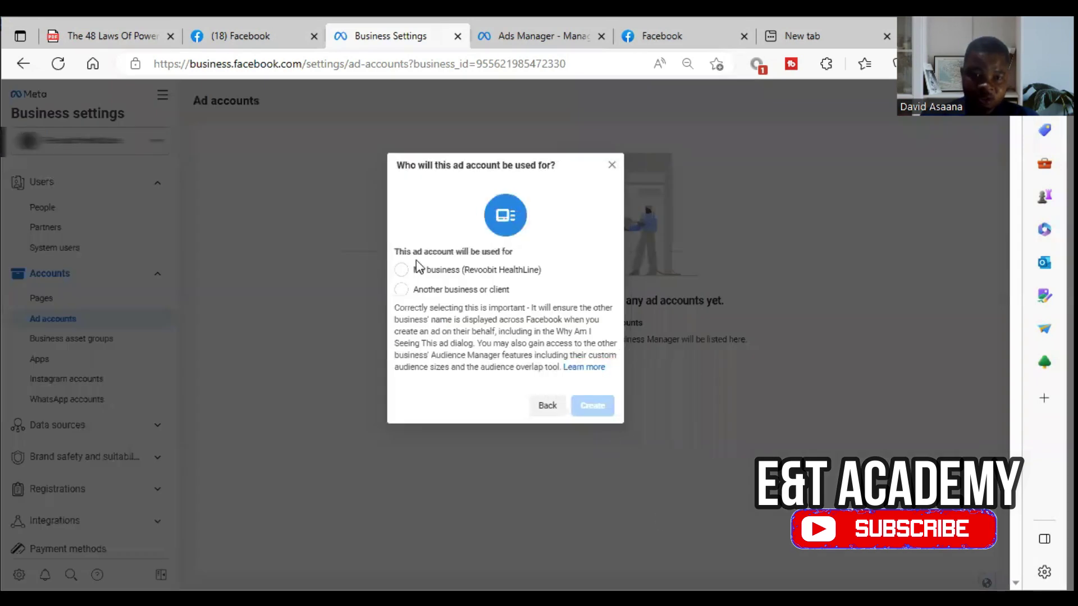
pyautogui.click(402, 270)
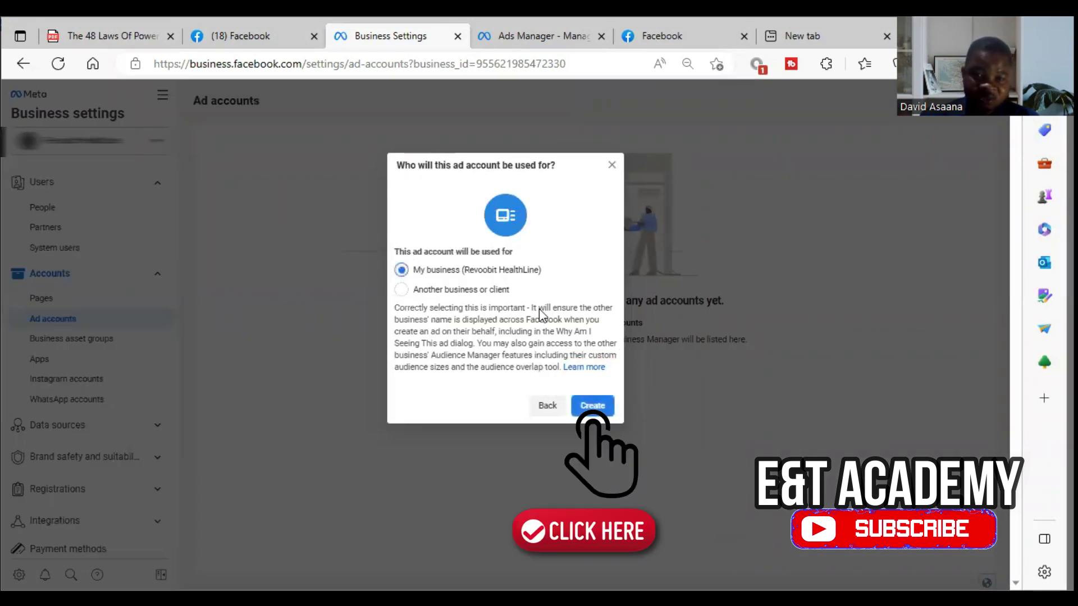
pyautogui.click(590, 406)
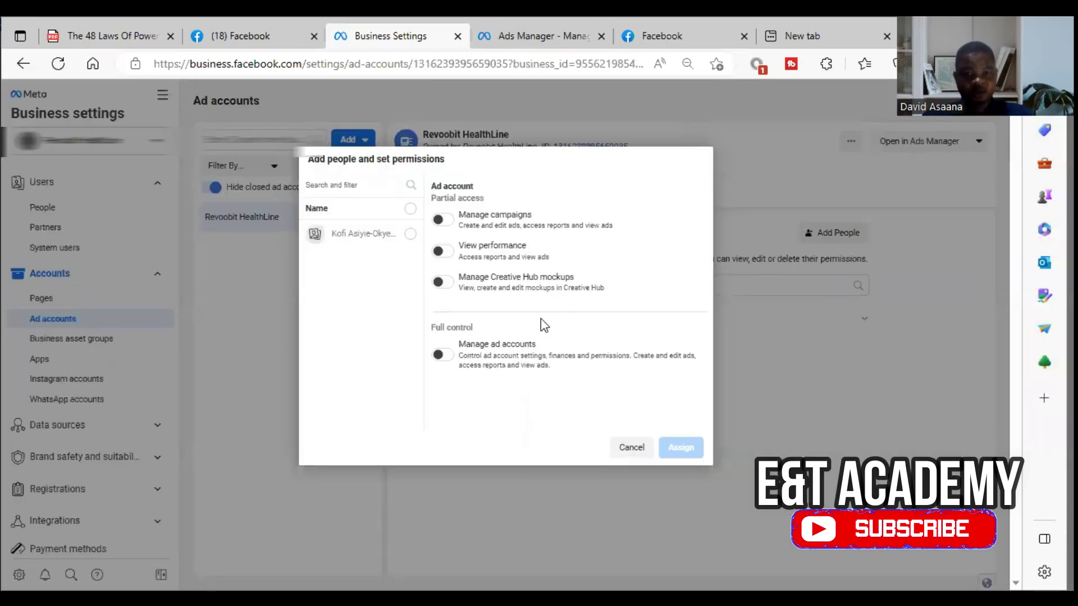
# Step: Give the selected team member full control to manage the ad account and close the confirmation
pyautogui.click(439, 355)
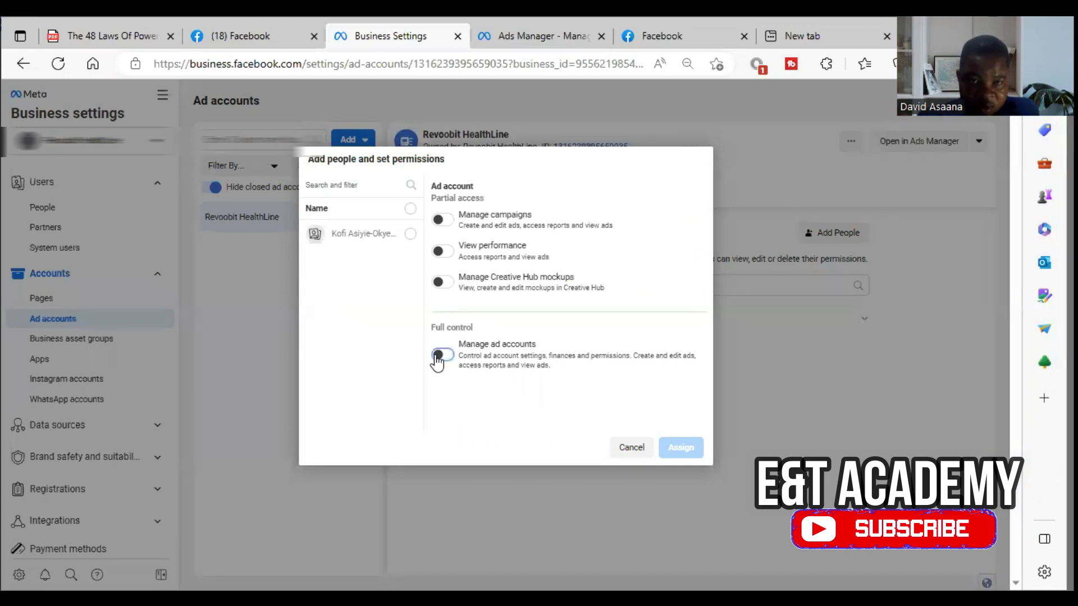
pyautogui.click(408, 233)
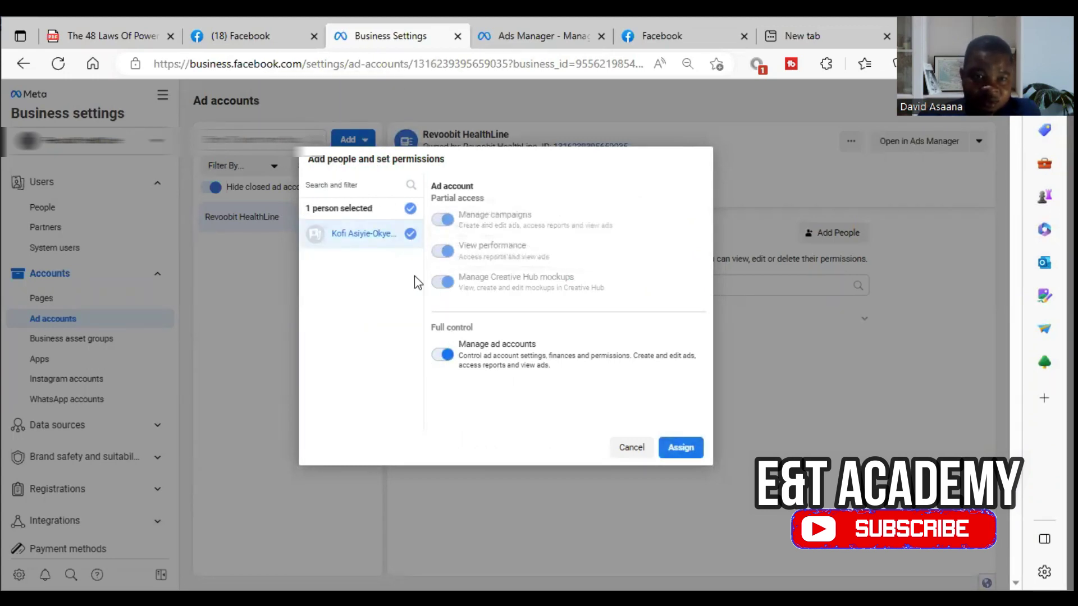
pyautogui.click(684, 449)
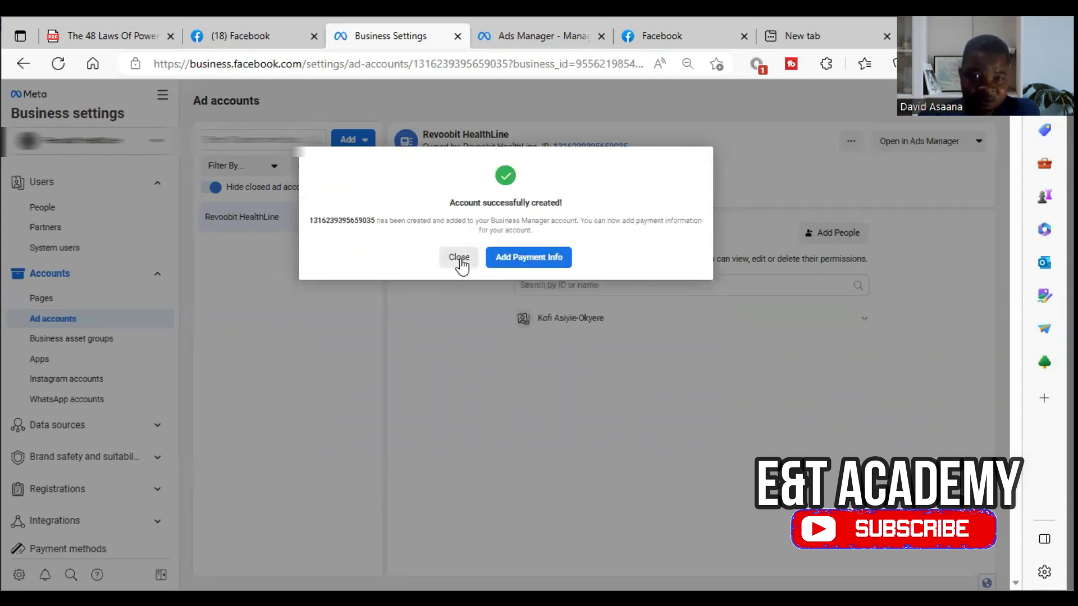
pyautogui.click(458, 265)
pyautogui.click(550, 260)
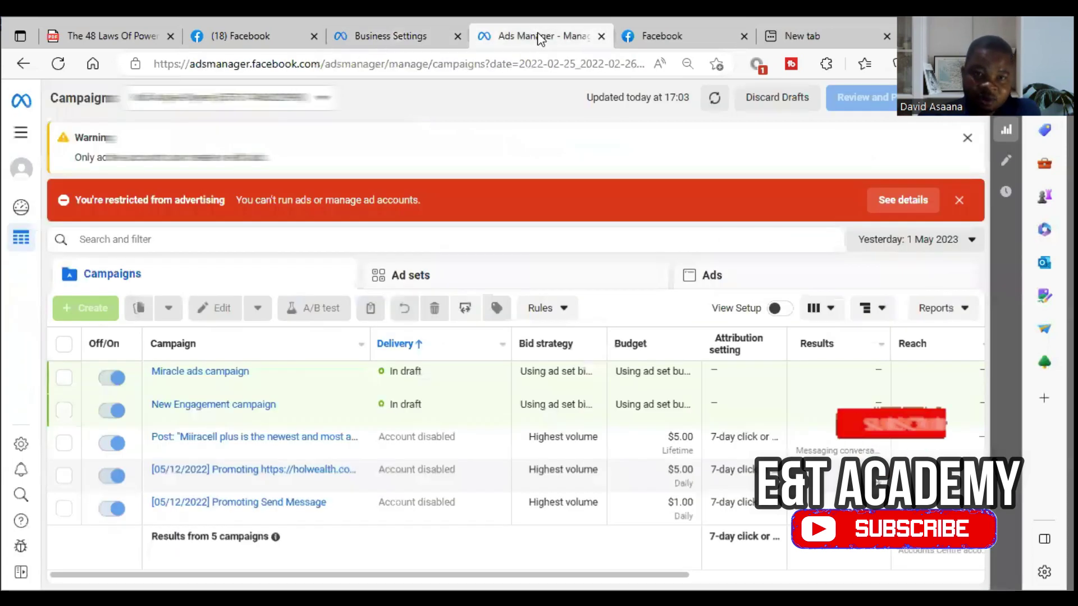
# Step: Switch Ads Manager to the Revoobit HealthLine ad account and close the banner and payment reminder
pyautogui.click(538, 36)
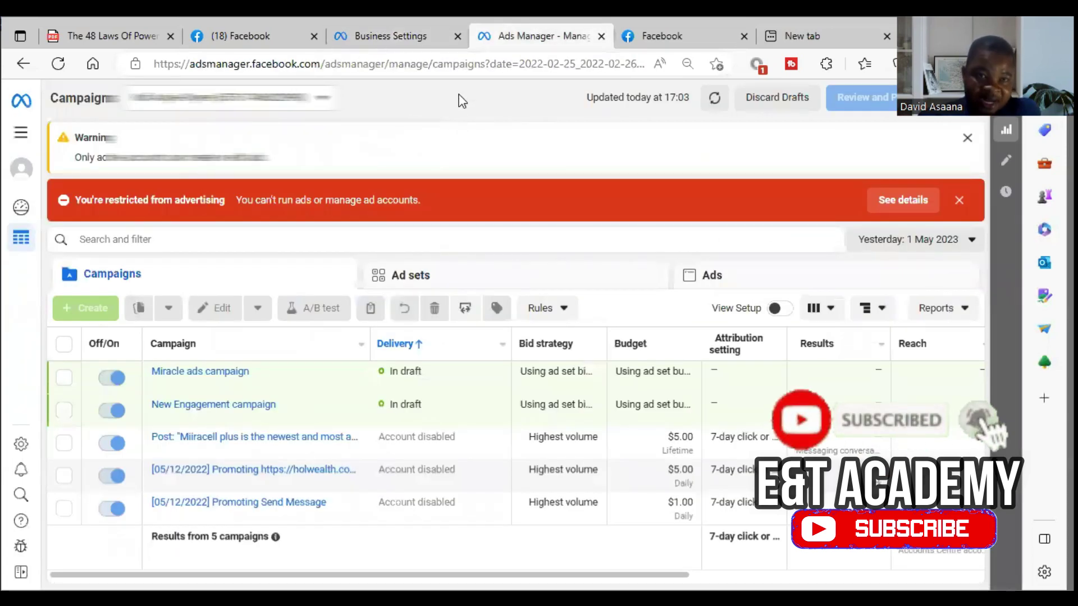
pyautogui.click(287, 97)
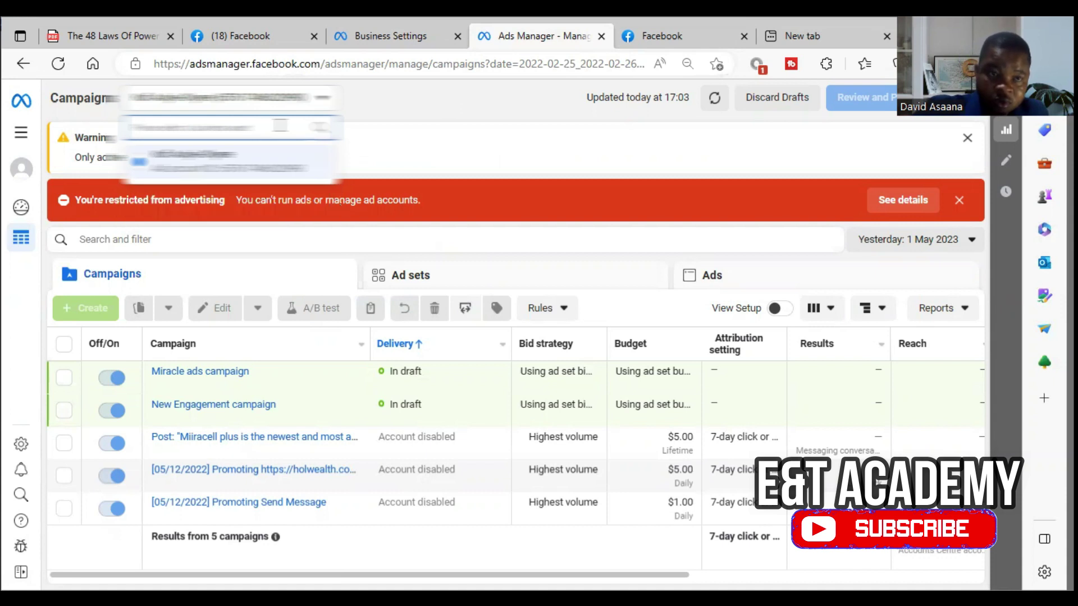
pyautogui.hotkey('ctrl', 'a')
pyautogui.press('BackSpace')
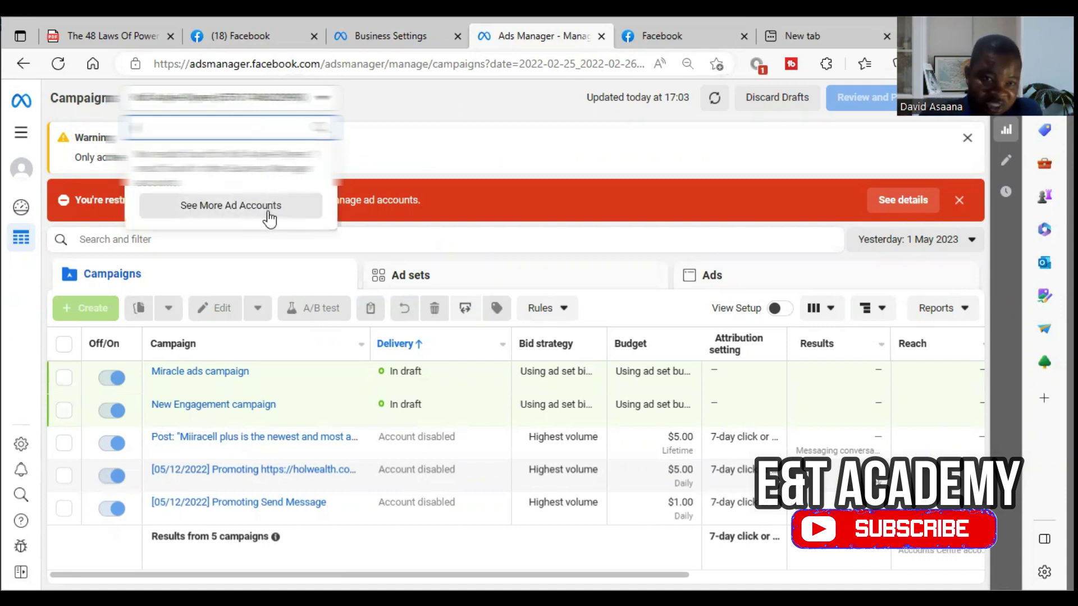
pyautogui.click(270, 210)
pyautogui.click(263, 197)
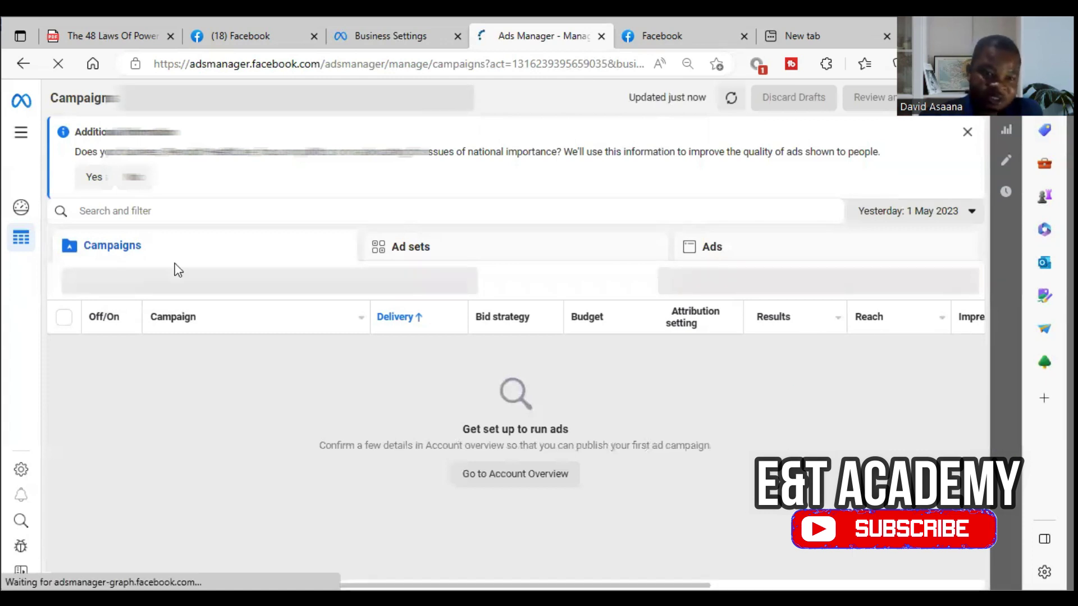
pyautogui.click(134, 178)
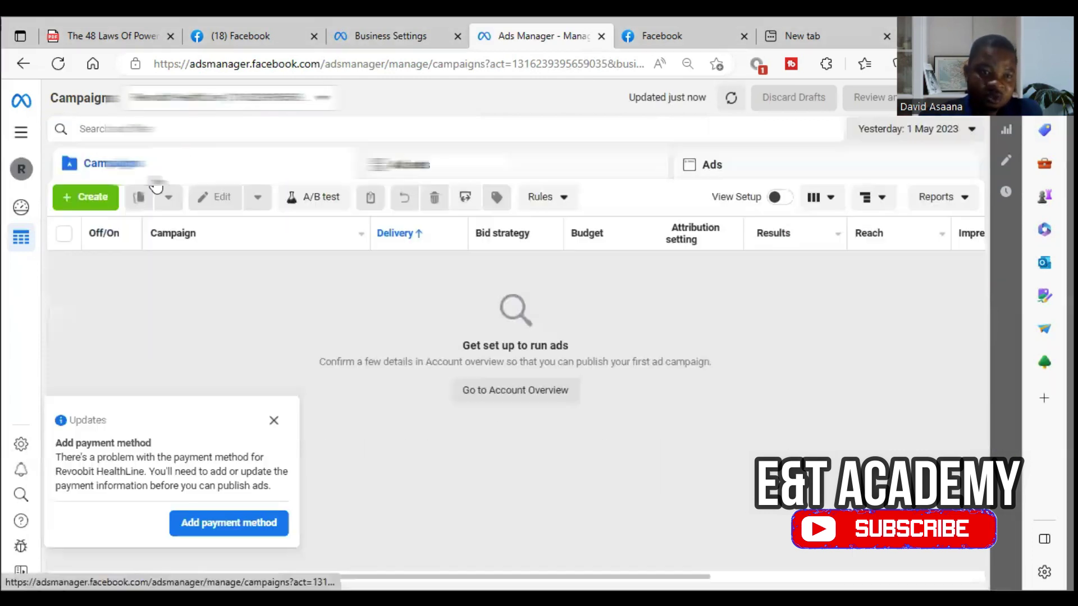
pyautogui.click(274, 421)
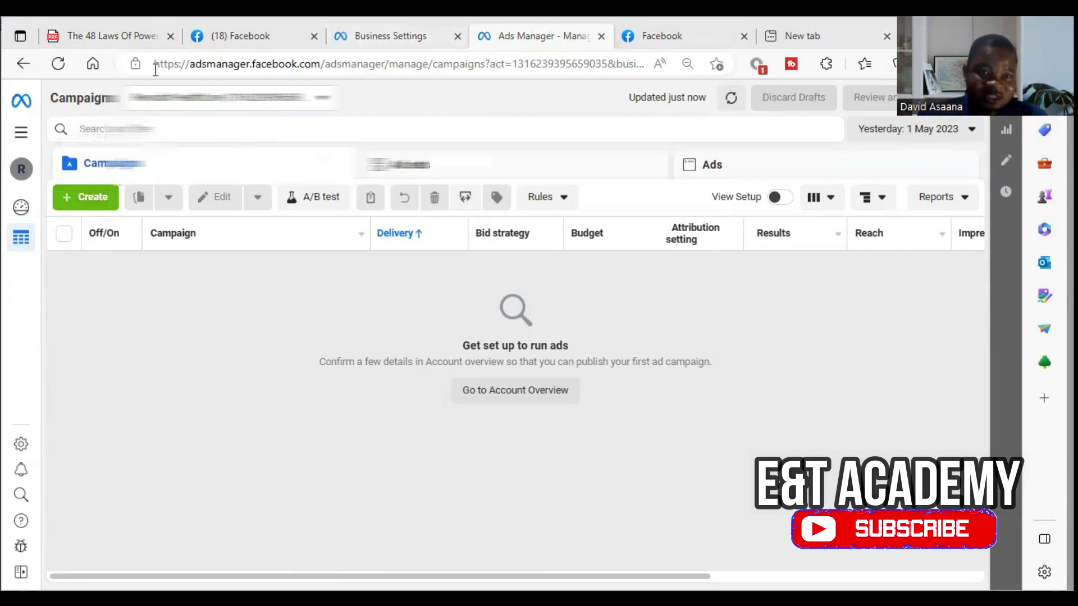
# Step: Check the Payment methods page in Business Settings, which shows none yet
pyautogui.click(423, 36)
pyautogui.scroll(-2, 95, 413)
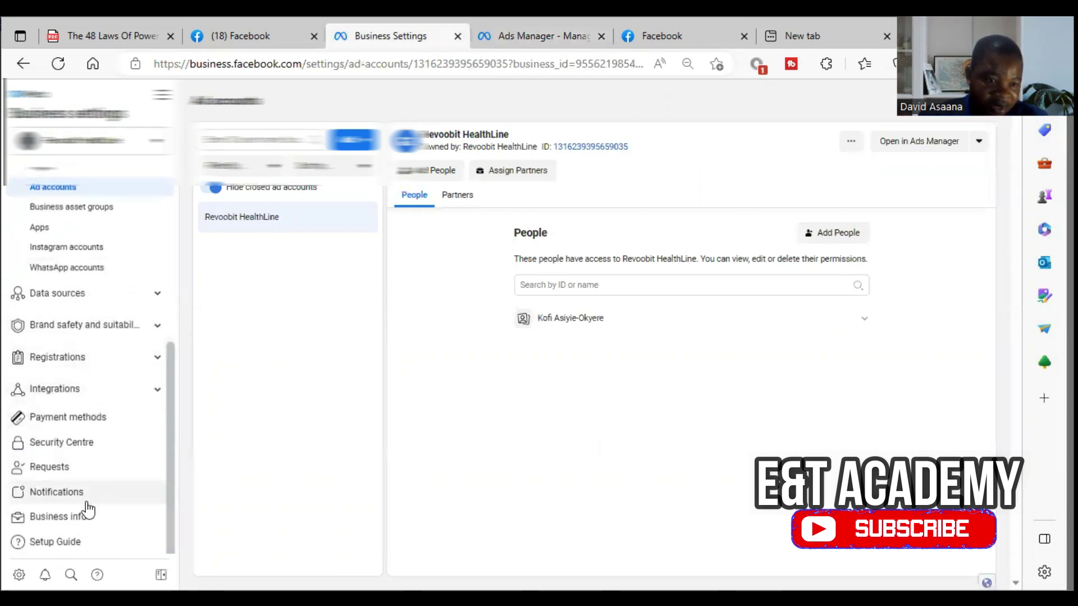
pyautogui.scroll(1, 77, 401)
pyautogui.click(82, 477)
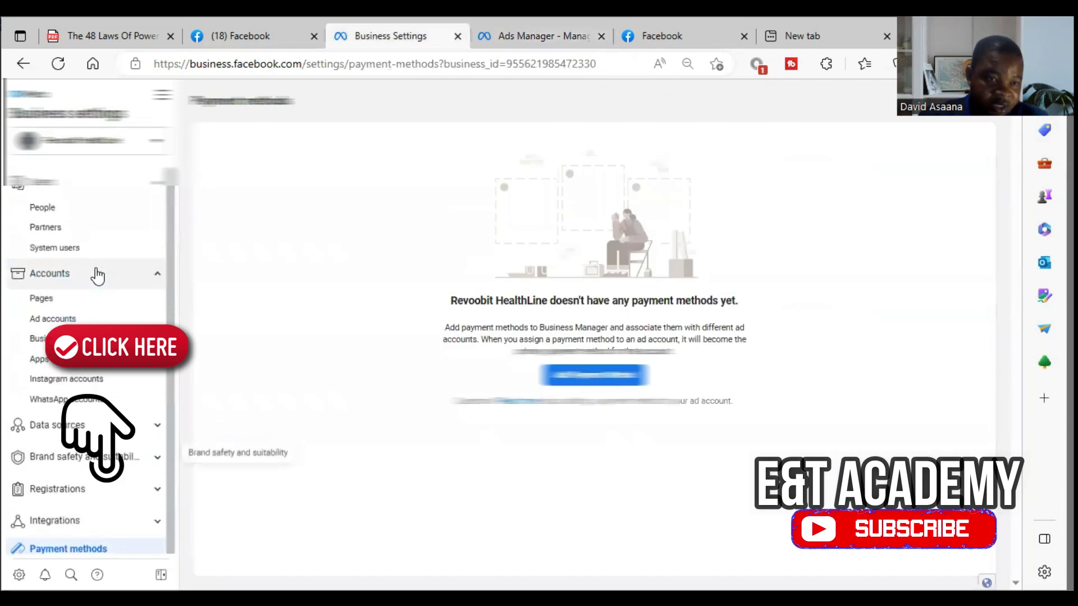
# Step: Return to Ads Manager and bring up the All tools list
pyautogui.click(162, 94)
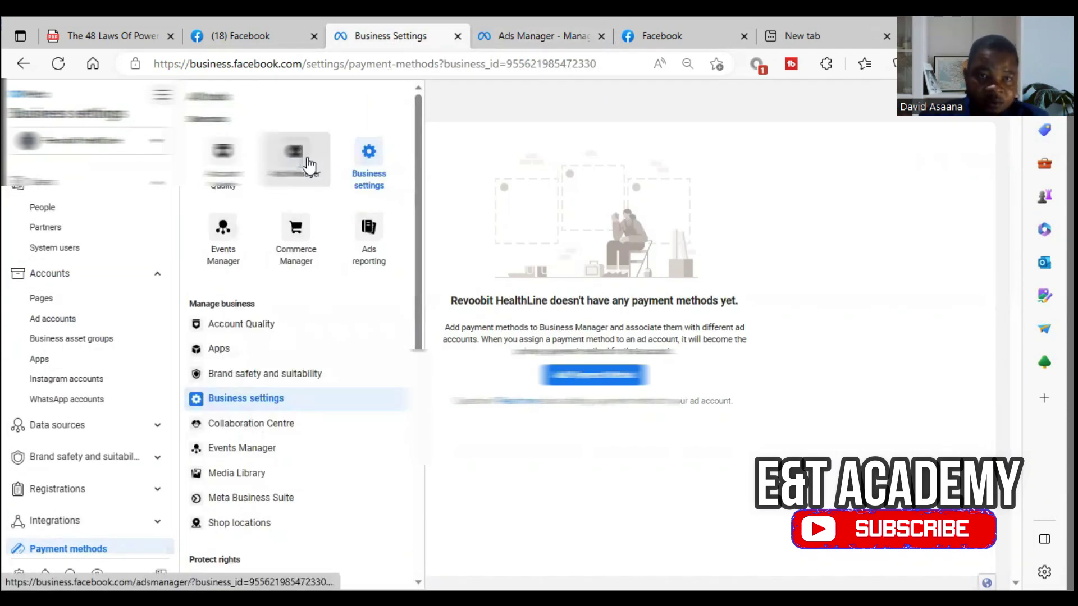
pyautogui.click(308, 165)
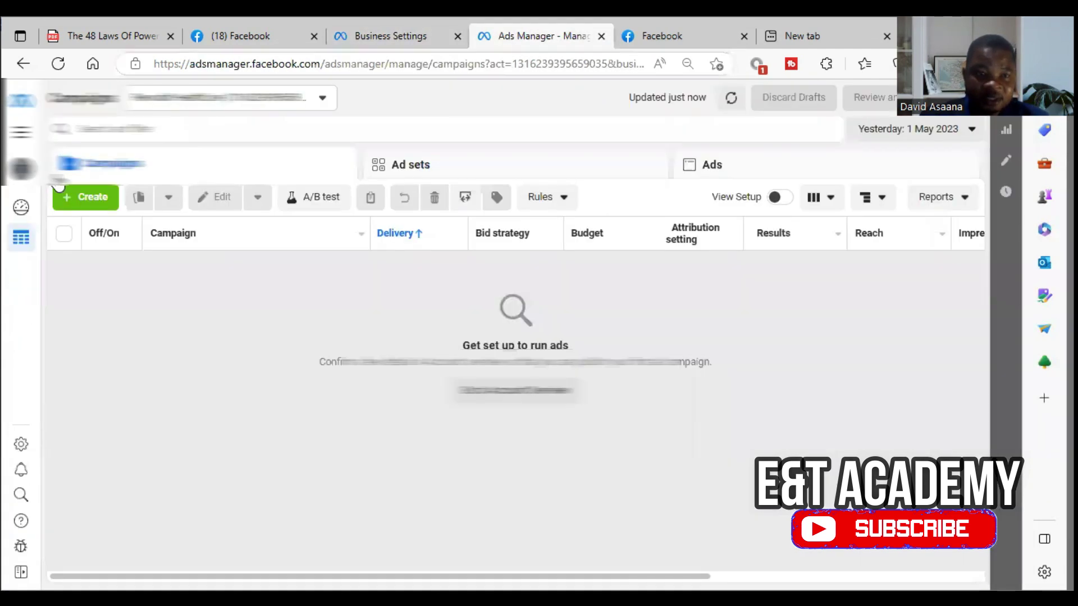
pyautogui.click(21, 132)
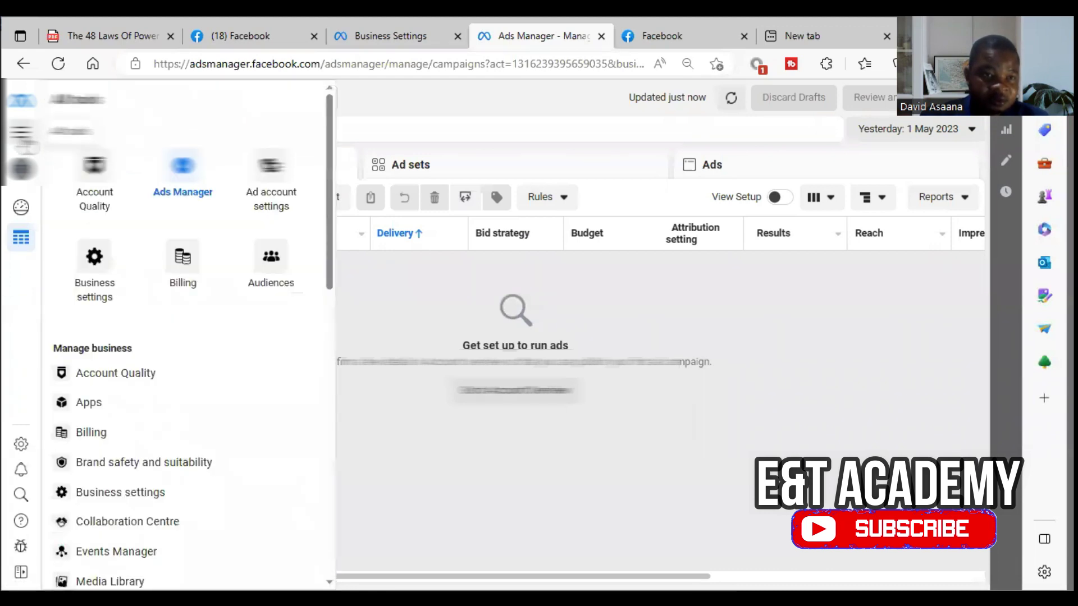
# Step: Open the account's Billing page ($0.00 balance), then its Payment Settings
pyautogui.click(183, 266)
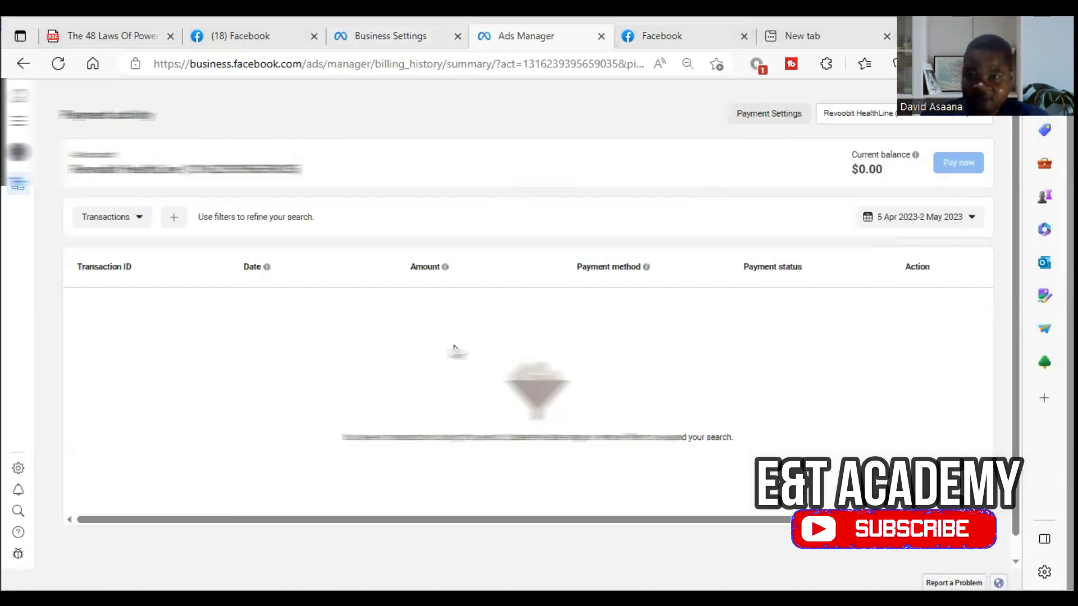
pyautogui.click(776, 119)
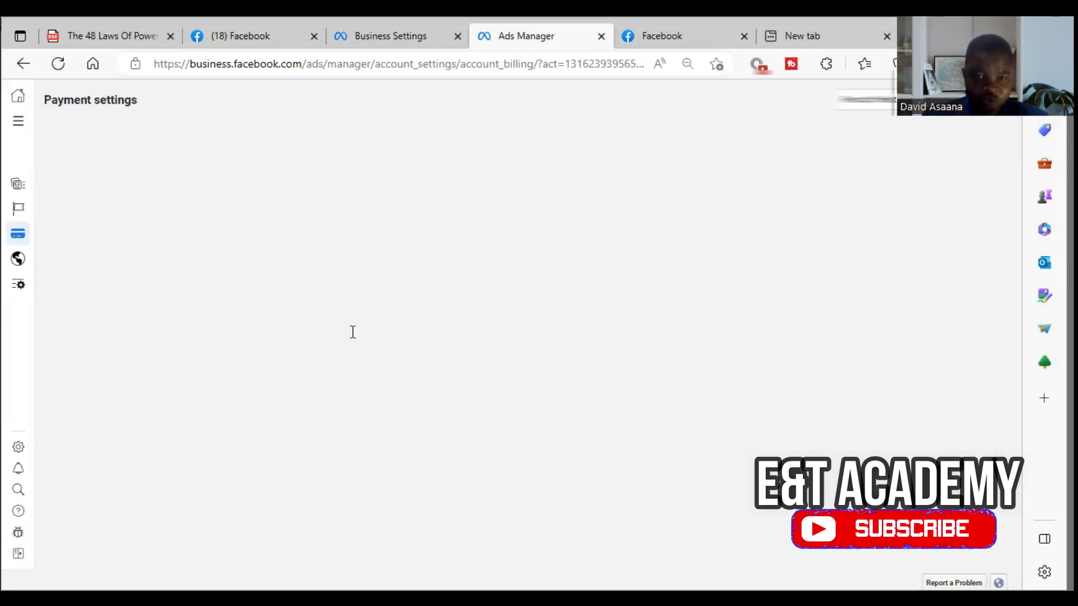